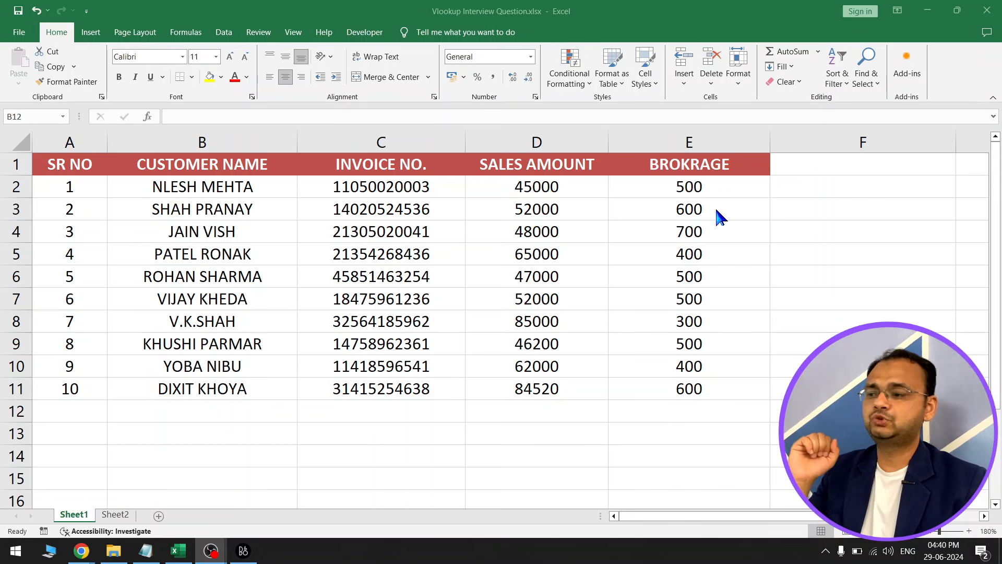
- Examine the full data table on Sheet1, then the gaps in rows 3 and 5 on Sheet2
left_click(73, 169)
left_click_drag(73, 167, 682, 386)
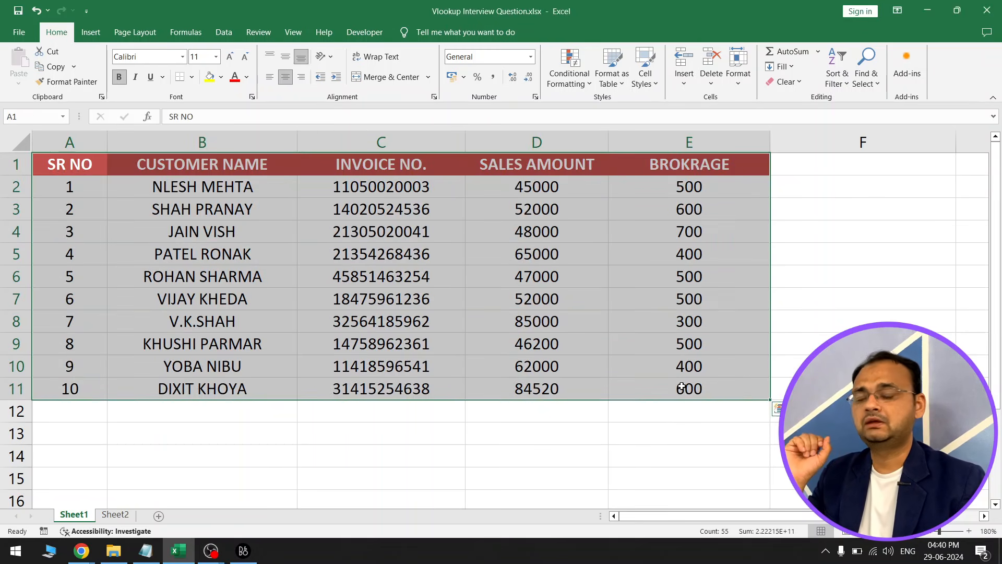
left_click(121, 518)
left_click(207, 330)
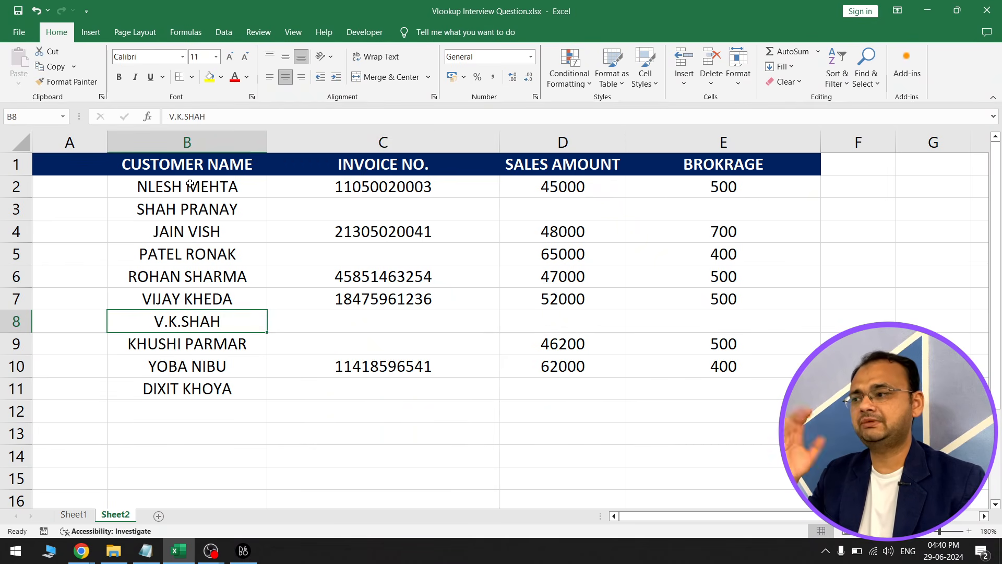
left_click_drag(385, 206, 747, 209)
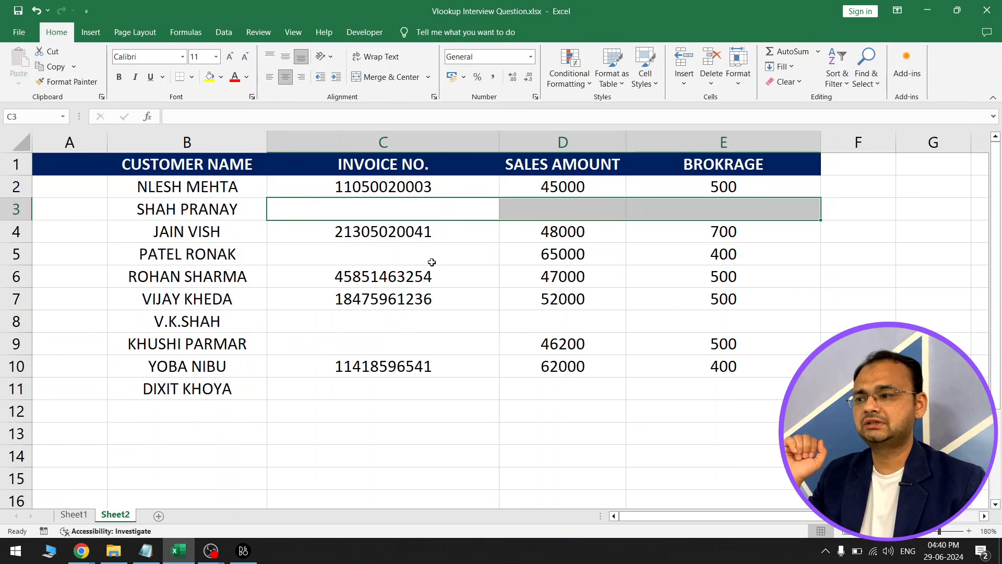
left_click_drag(431, 260, 756, 257)
- Clear the sales amount and brokerage cells D9:E9 and D5:E5 on Sheet2
left_click_drag(436, 326, 682, 348)
key("Delete")
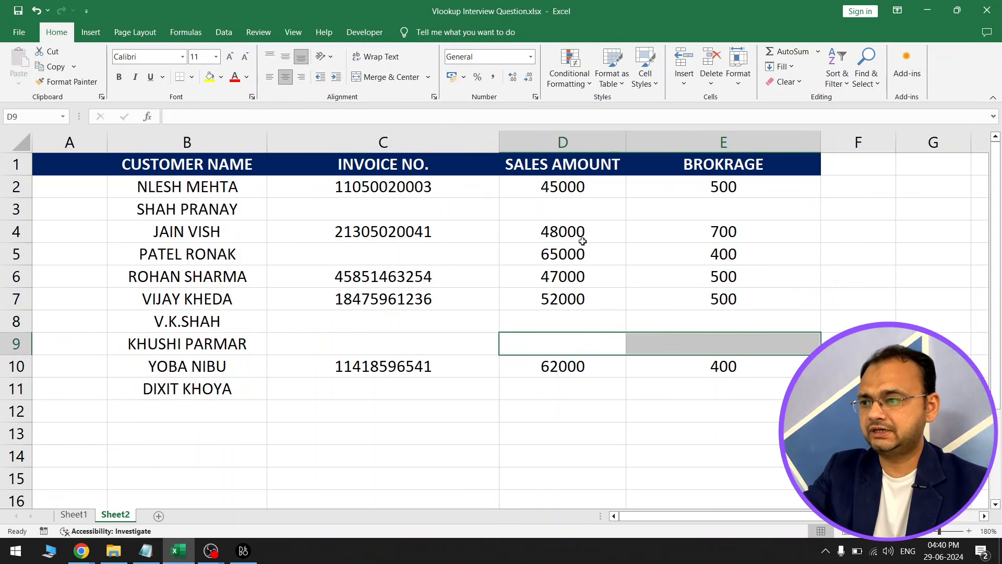
left_click_drag(558, 260, 658, 257)
key("Delete")
left_click_drag(373, 258, 731, 257)
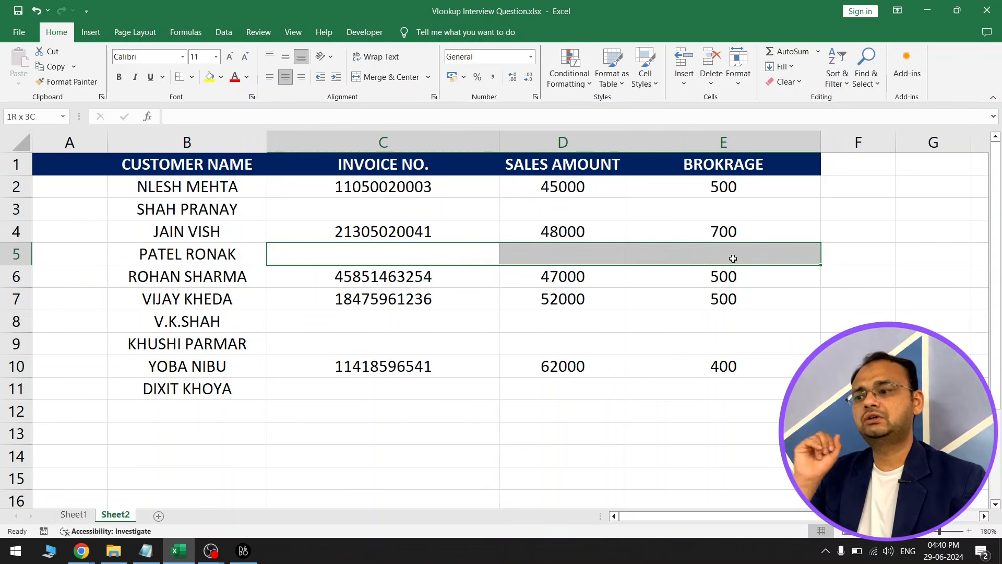
- Examine the filled and blank cells of the Invoice No. column and neighbouring columns on Sheet2
left_click(202, 250)
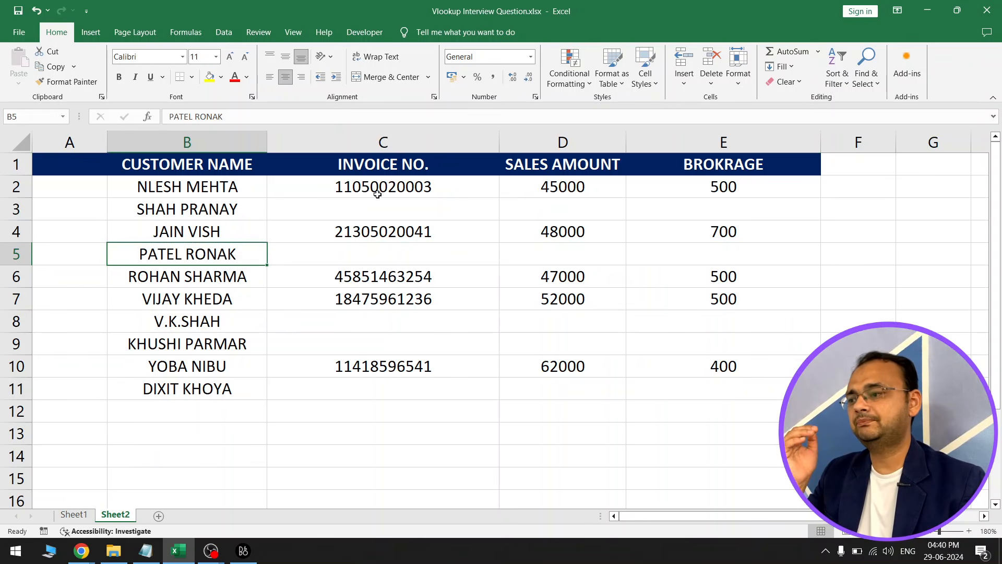
left_click_drag(444, 188, 451, 403)
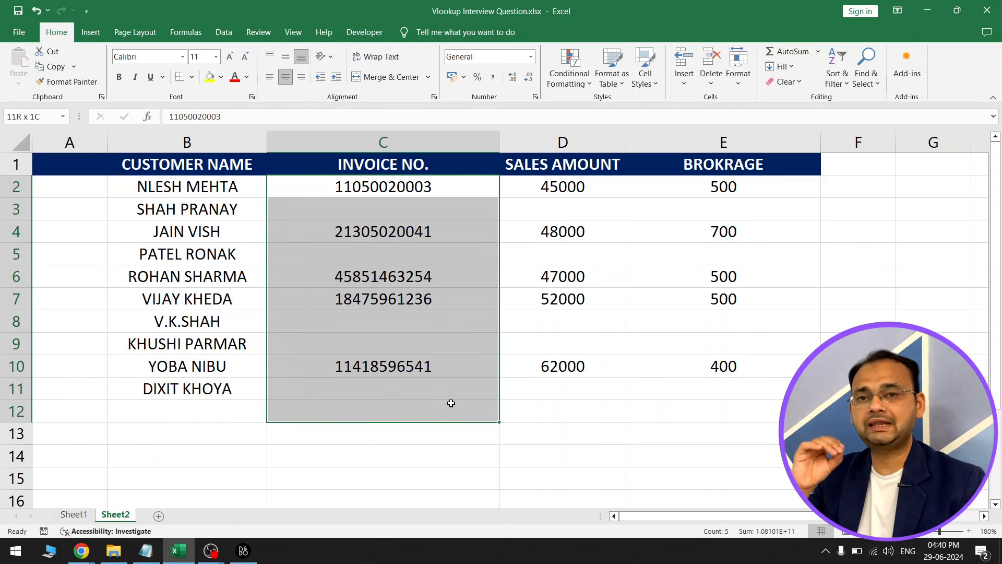
left_click_drag(454, 187, 448, 450)
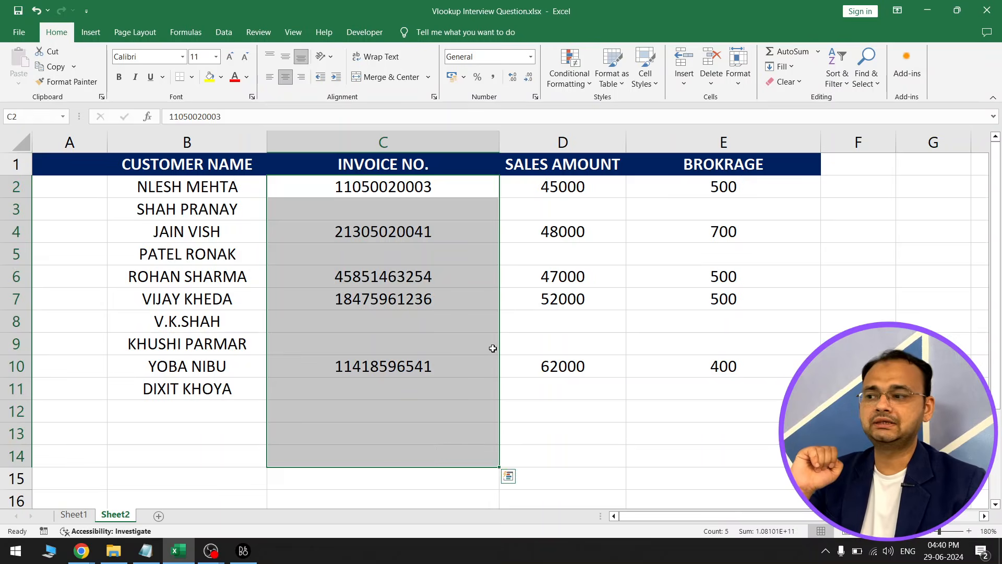
left_click(483, 271)
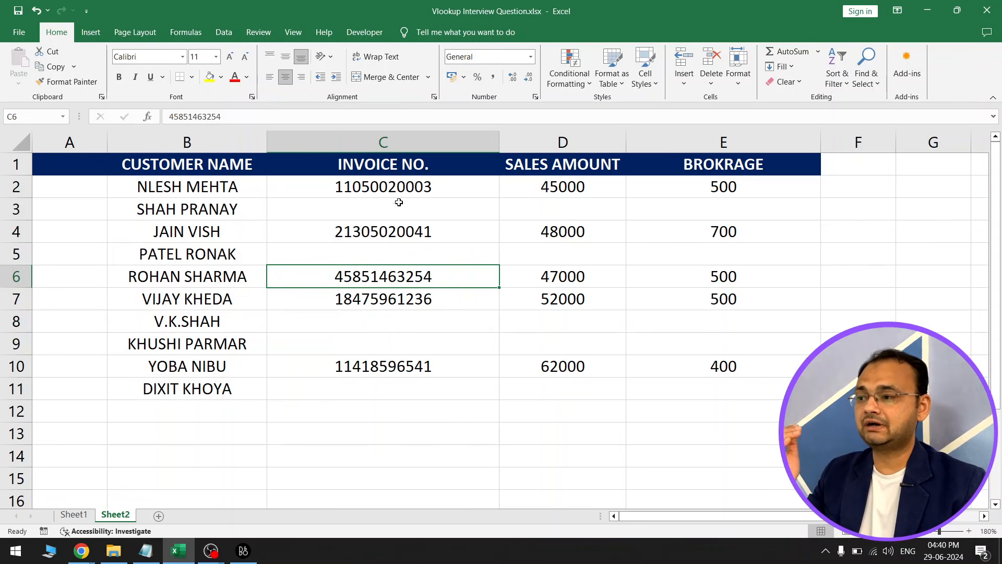
left_click_drag(394, 191, 643, 191)
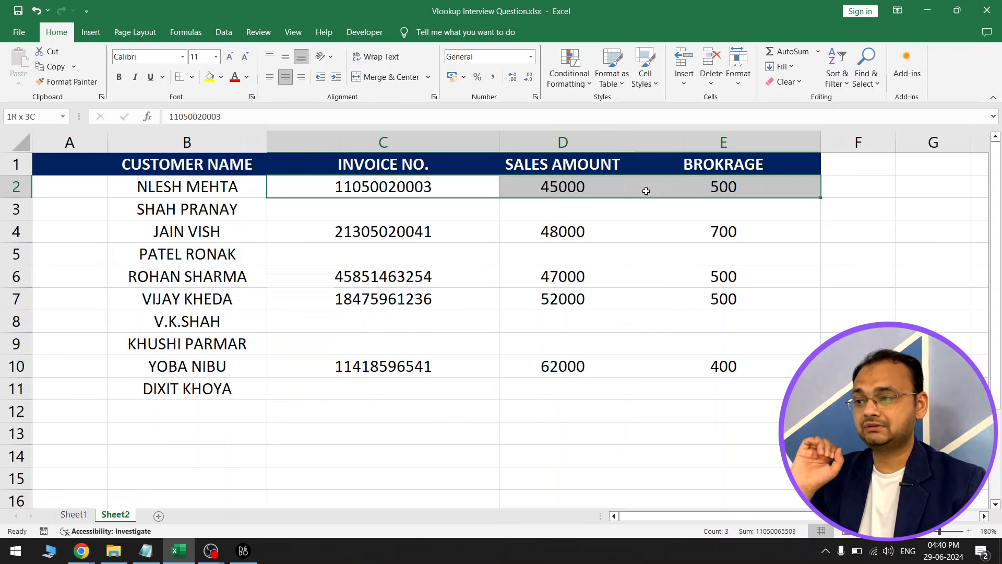
left_click_drag(449, 212, 718, 209)
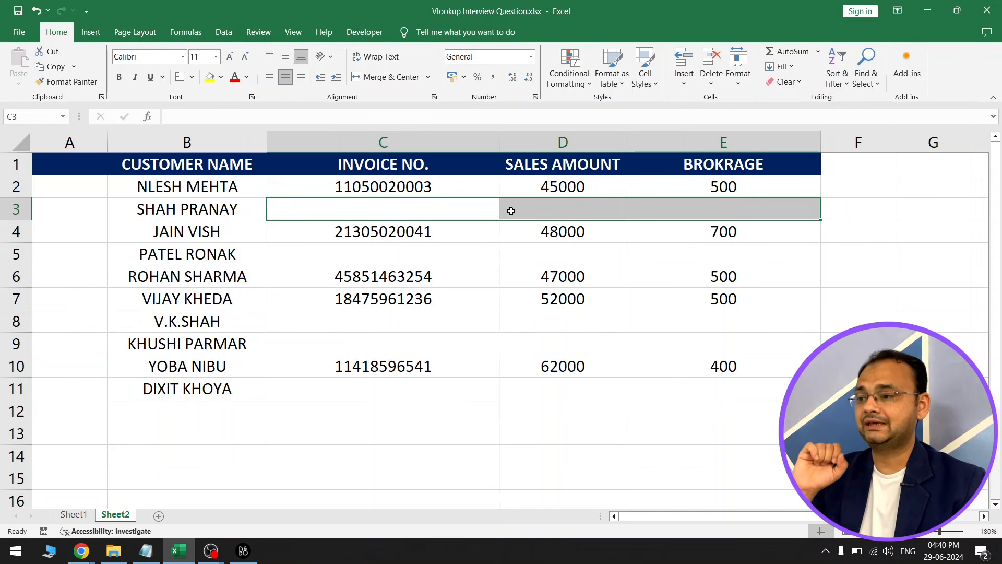
left_click(485, 206)
left_click(464, 252)
left_click(449, 323)
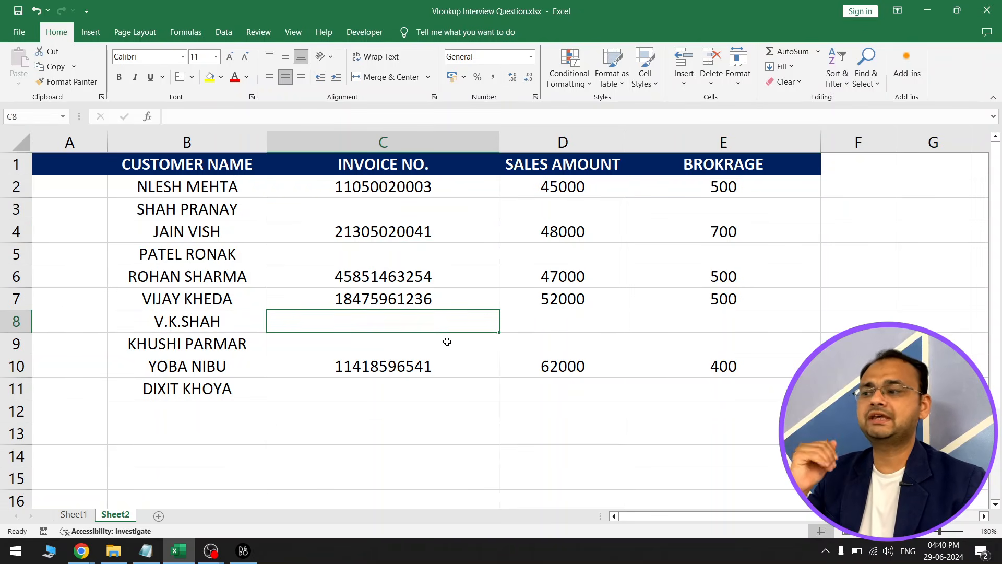
left_click(447, 341)
left_click(444, 389)
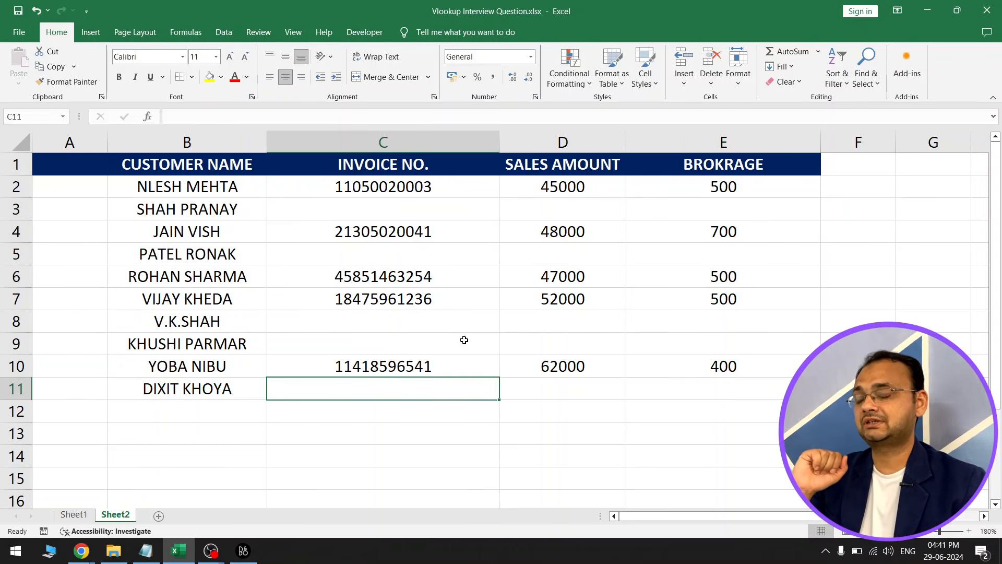
left_click(453, 253)
left_click(454, 210)
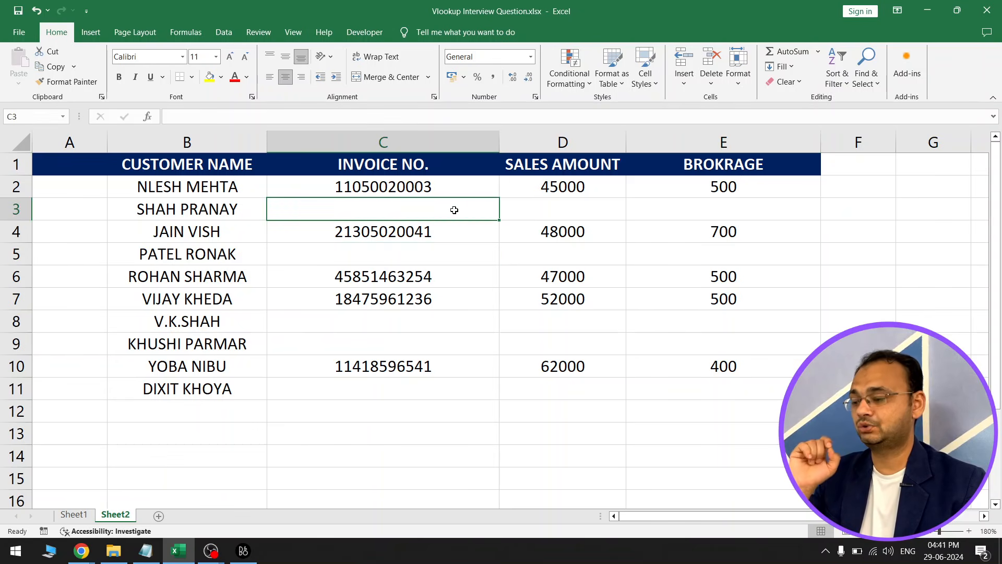
left_click(442, 297)
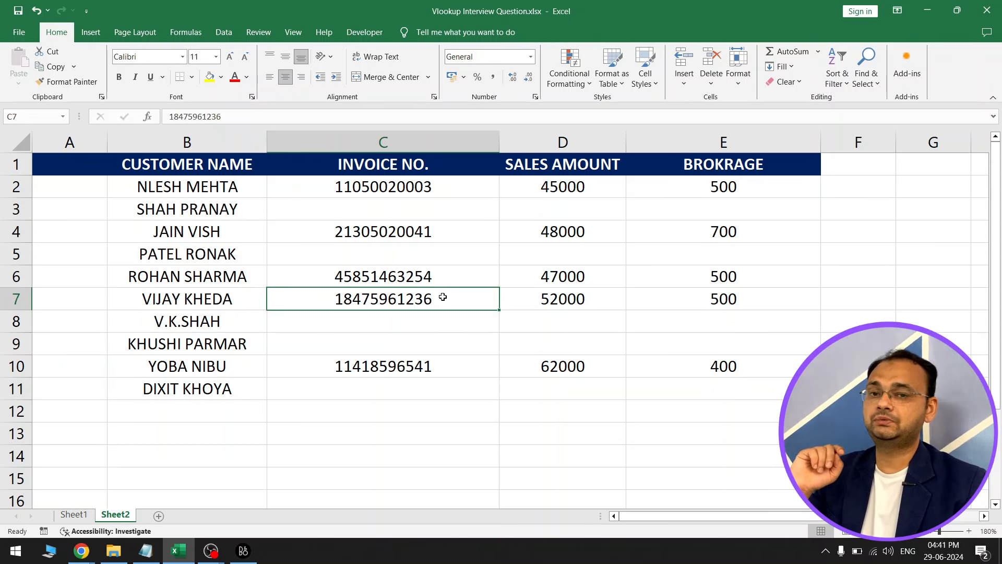
key("Up")
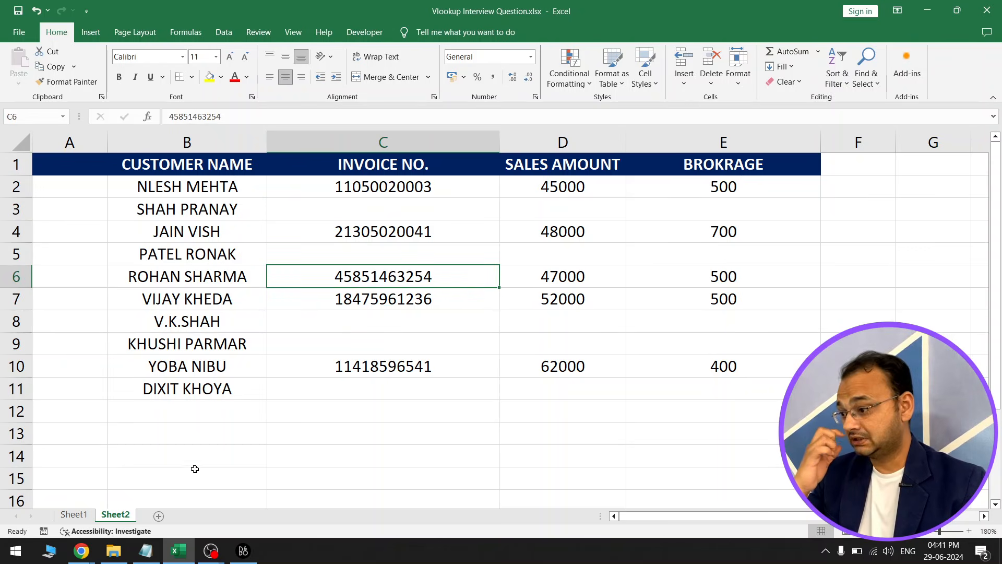
- Compare the customer name, invoice, sales amount and brokerage columns on Sheet1 with the incomplete invoice entries on Sheet2
left_click(74, 515)
left_click(249, 253)
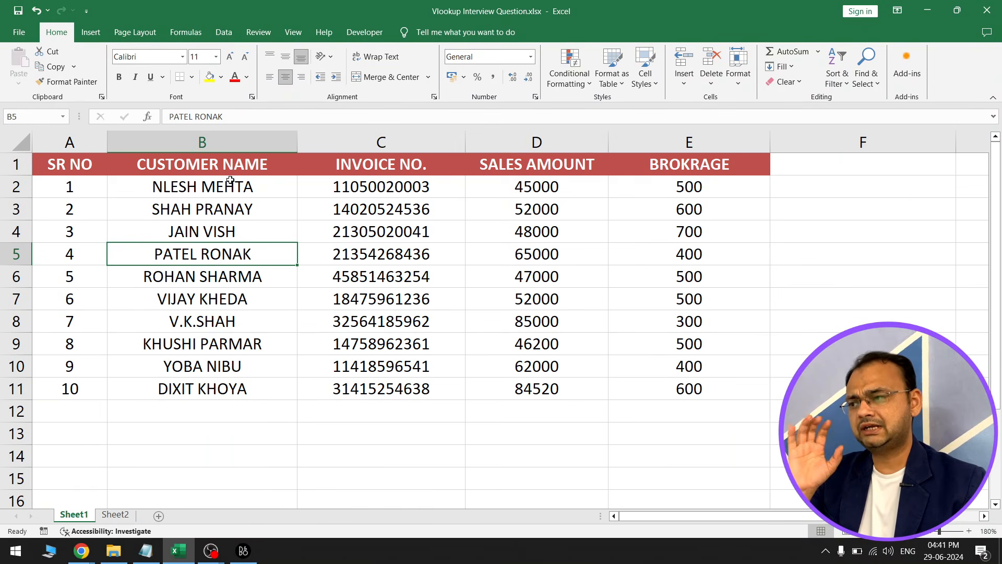
left_click(241, 146)
left_click(380, 142)
left_click(535, 142)
left_click(662, 143)
left_click(115, 515)
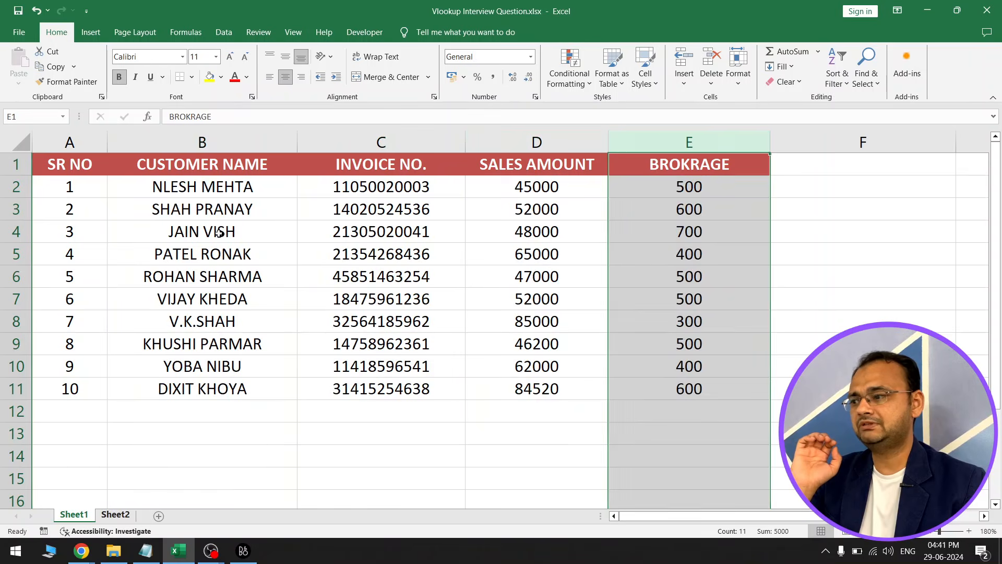
left_click(398, 202)
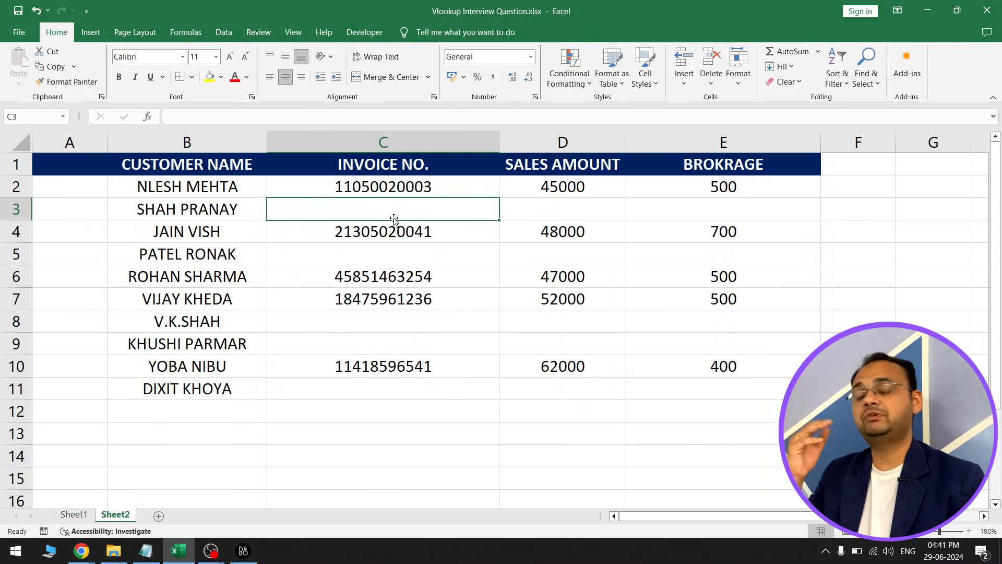
left_click(76, 515)
left_click(242, 337)
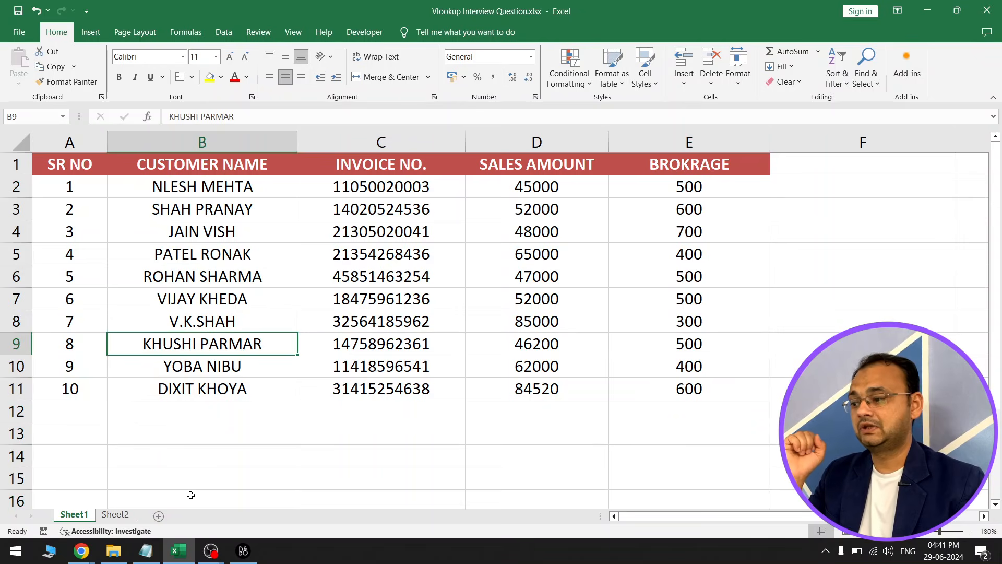
left_click(116, 515)
left_click(442, 187)
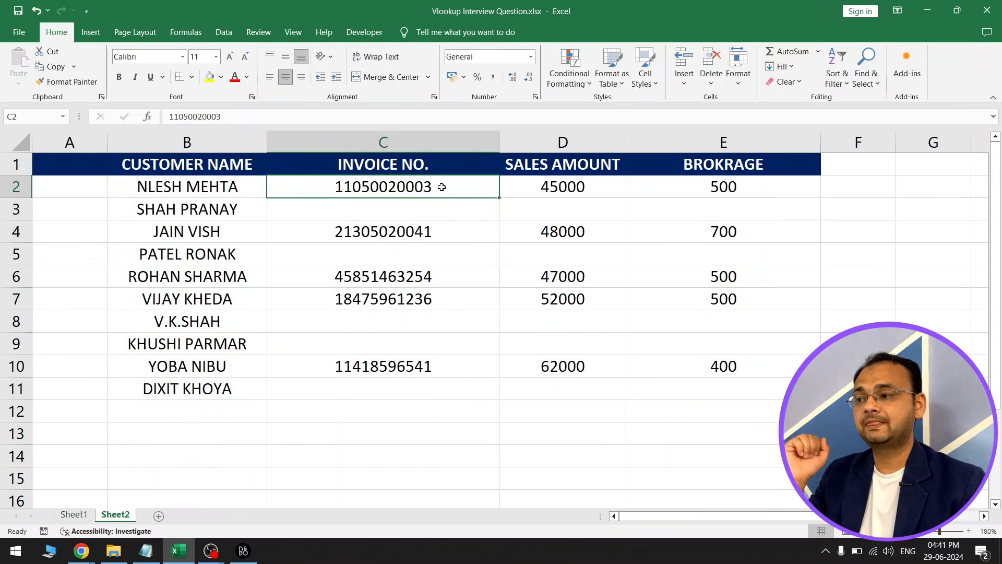
left_click(432, 212)
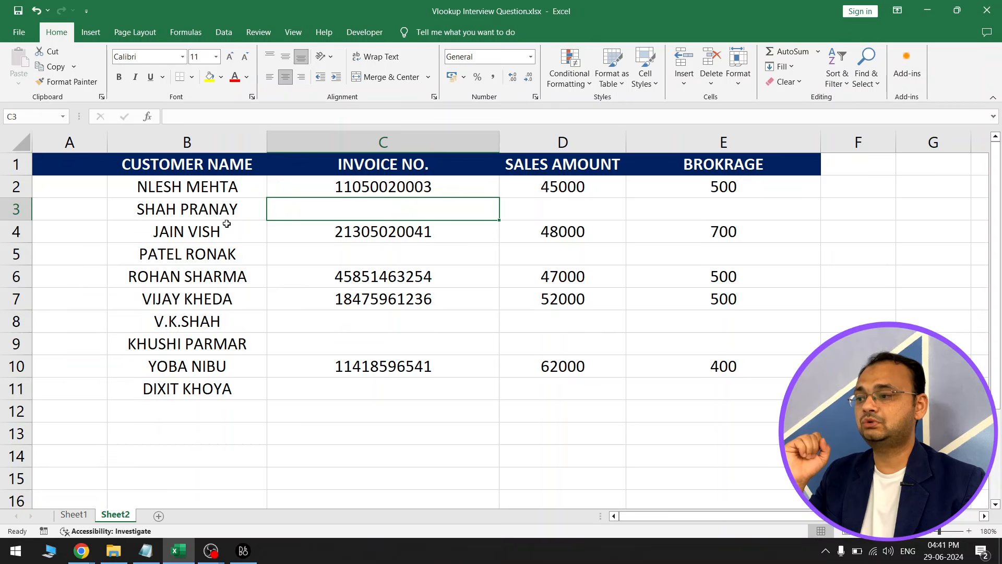
left_click(75, 515)
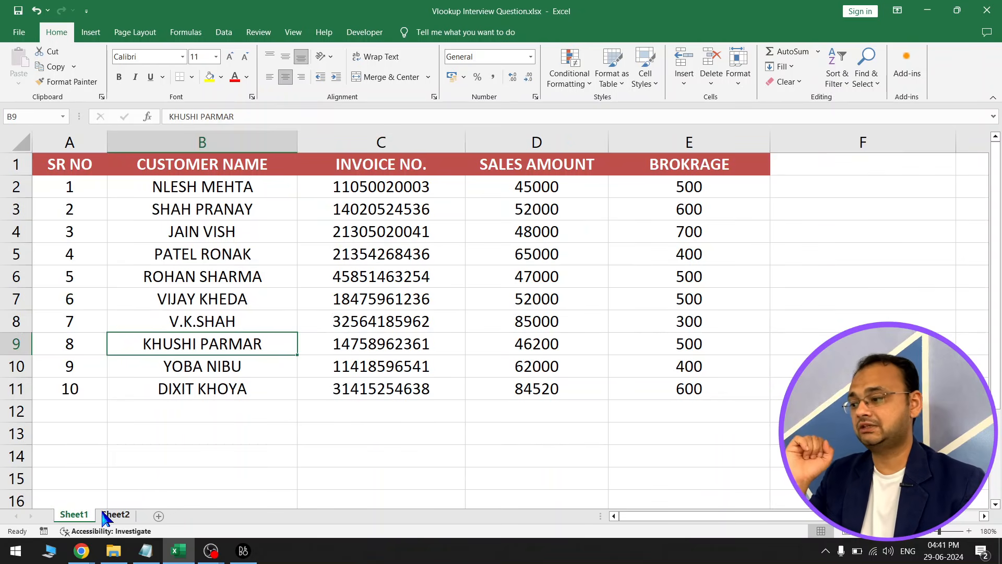
- Switch to Chrome and look through the Advance Excel Course page's description, support section and table of contents
mouse_move(83, 552)
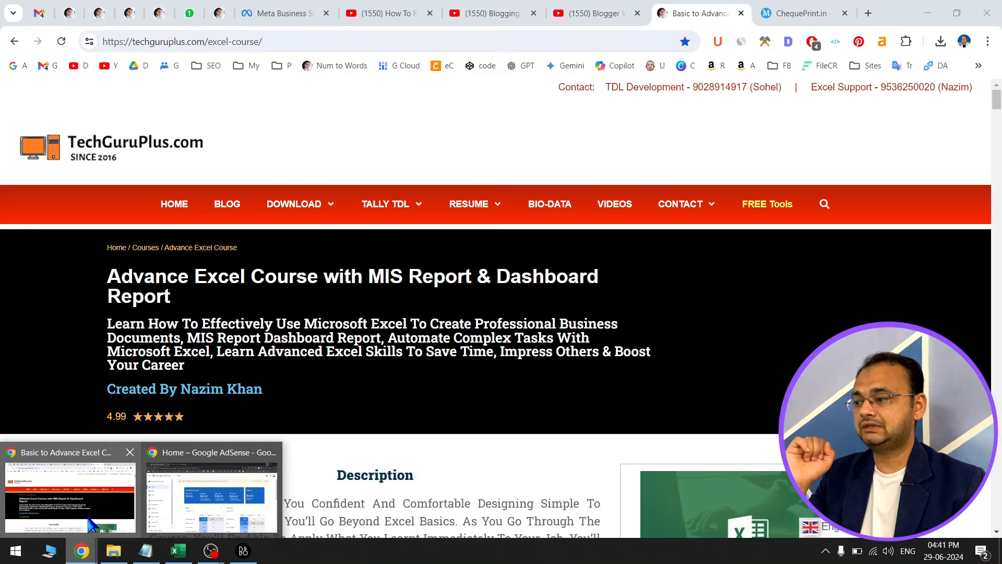
left_click(86, 513)
scroll(431, 432, "down", 3)
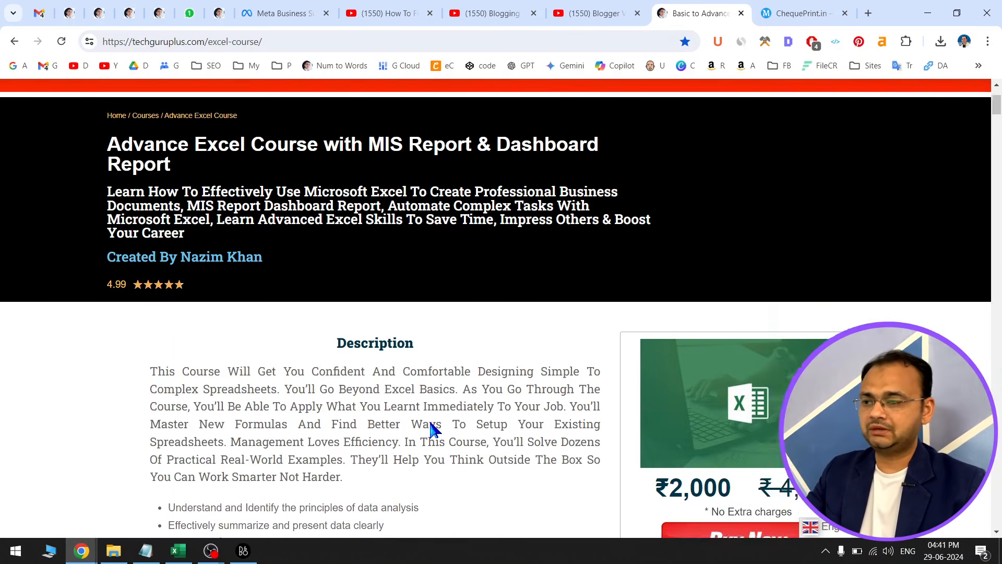
scroll(352, 315, "up", 1)
scroll(288, 315, "down", 15)
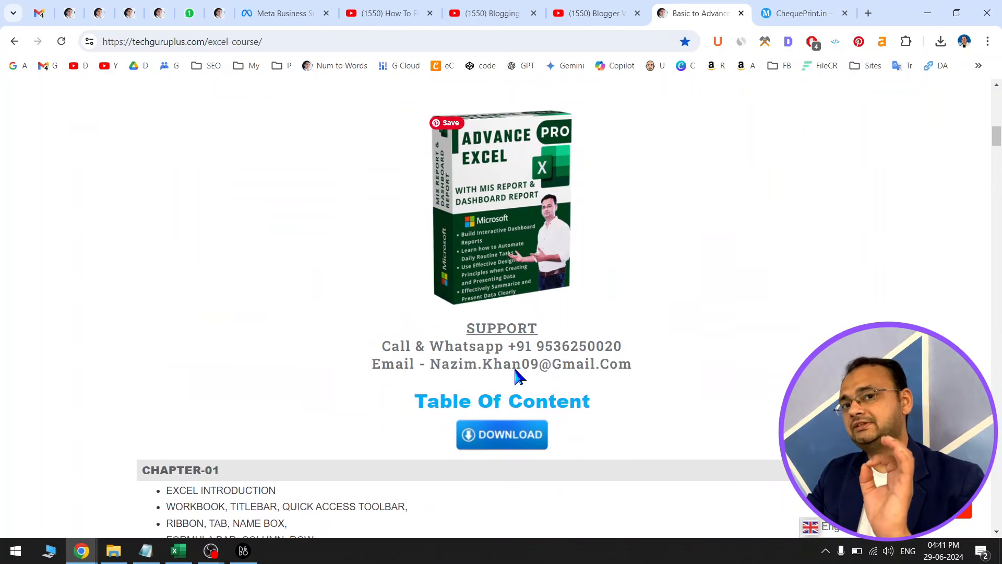
left_click_drag(534, 337, 647, 339)
left_click(647, 338)
scroll(647, 339, "down", 5)
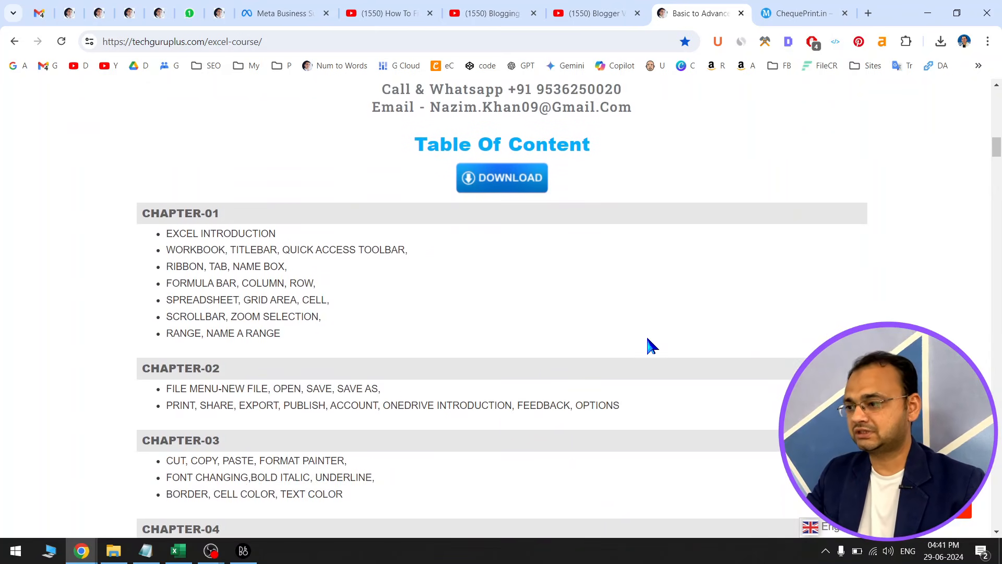
scroll(648, 345, "up", 10)
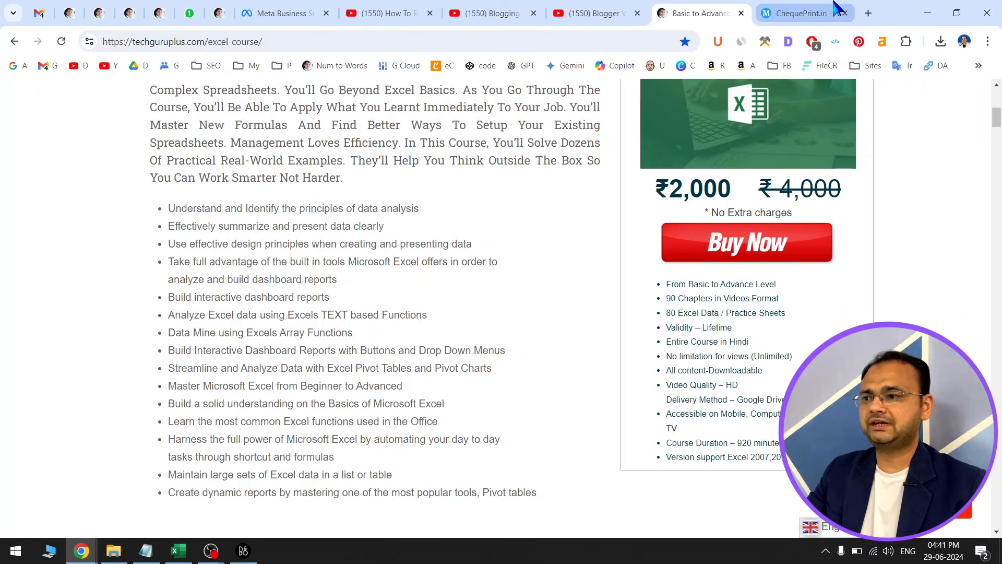
- View the ChequePrint.in home page enlarged, and reset it to normal zoom
left_click(835, 10)
key("ctrl+plus")
key("ctrl+plus")
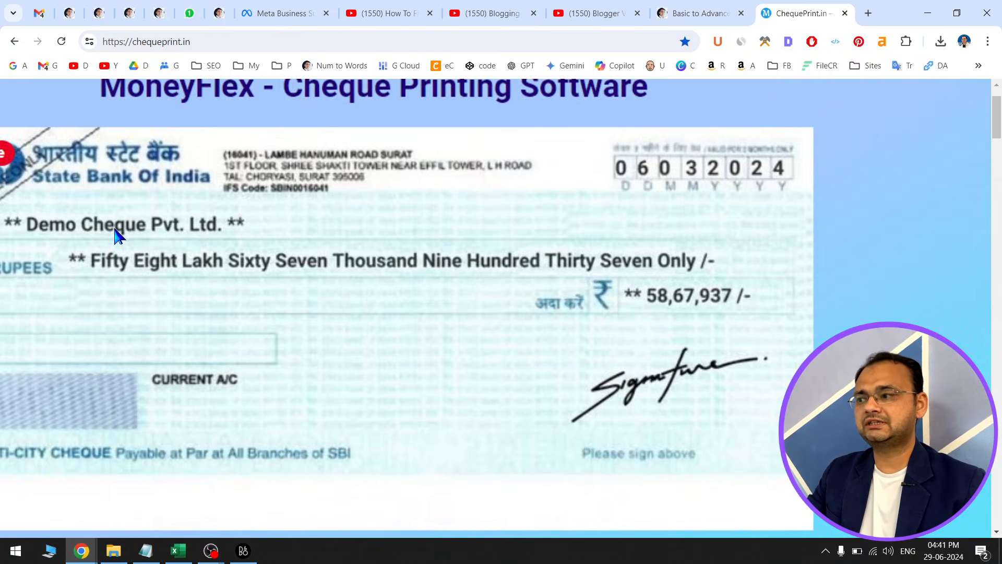
key("ctrl+0")
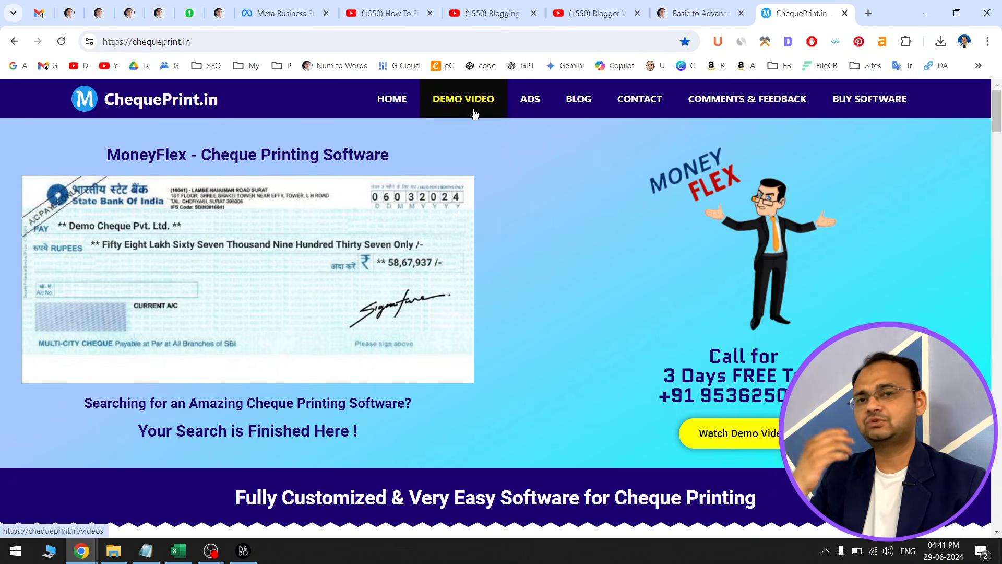
- Switch back to the Vlookup Interview Question workbook in Excel and go to Sheet2
left_click(180, 551)
left_click(492, 282)
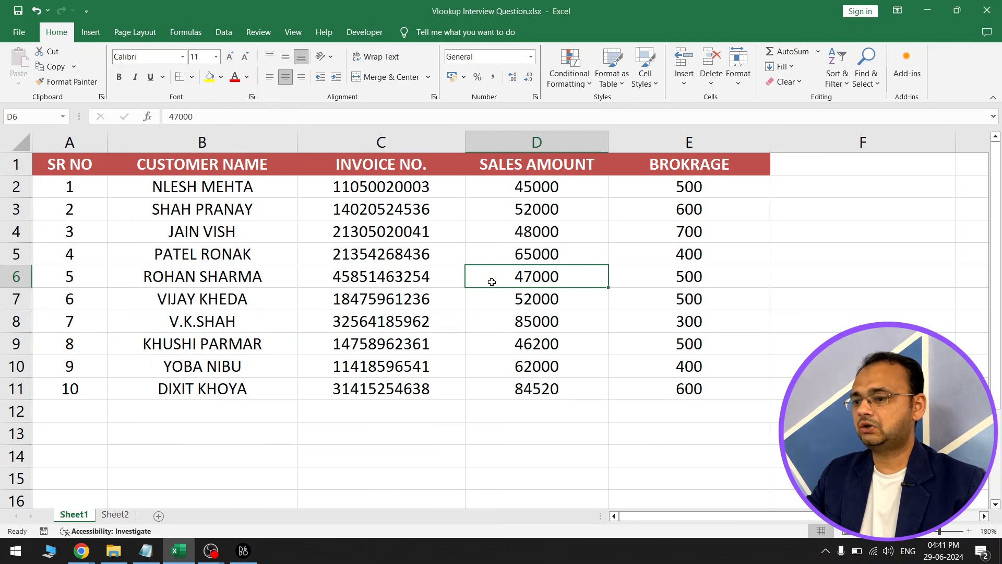
left_click(116, 515)
left_click(417, 340)
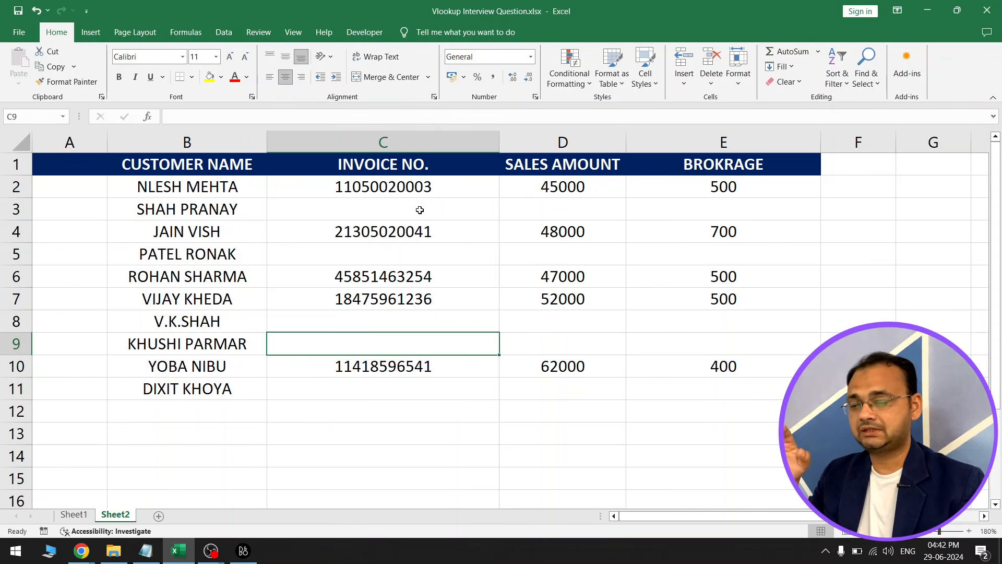
- Select only the blank cells of the Invoice No. column on Sheet2 using Go To Special with the Blanks option
left_click(435, 133)
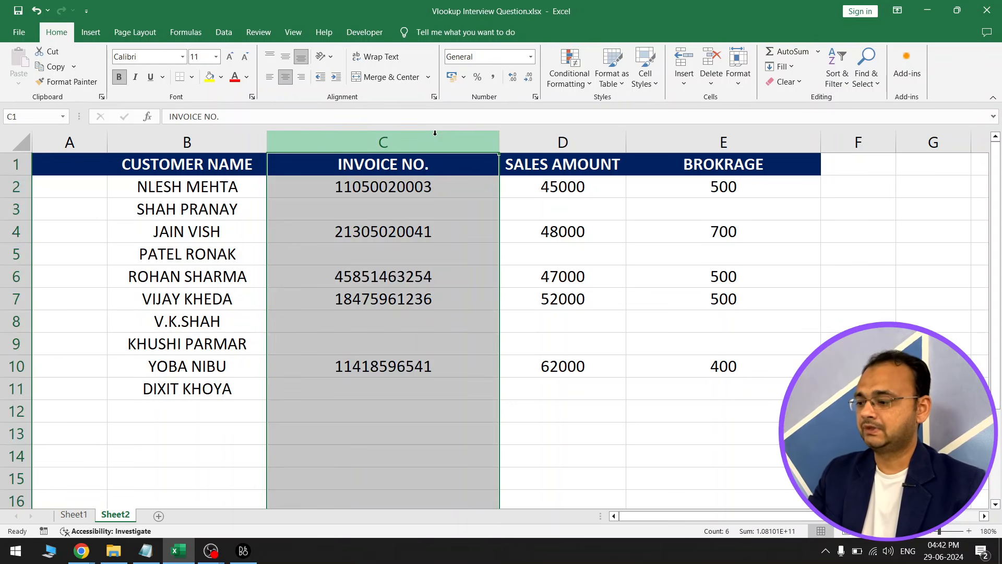
key("ctrl+g")
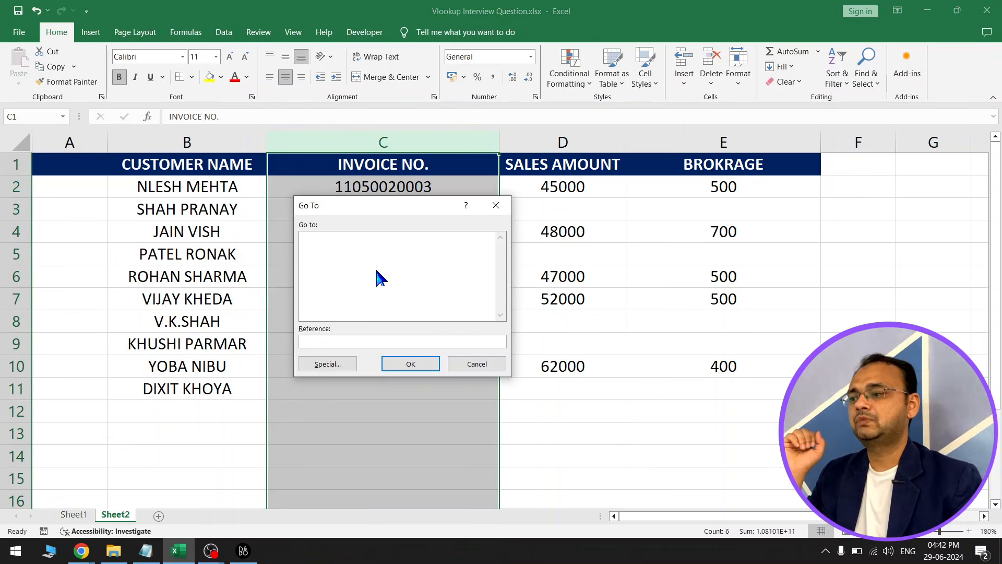
left_click(328, 364)
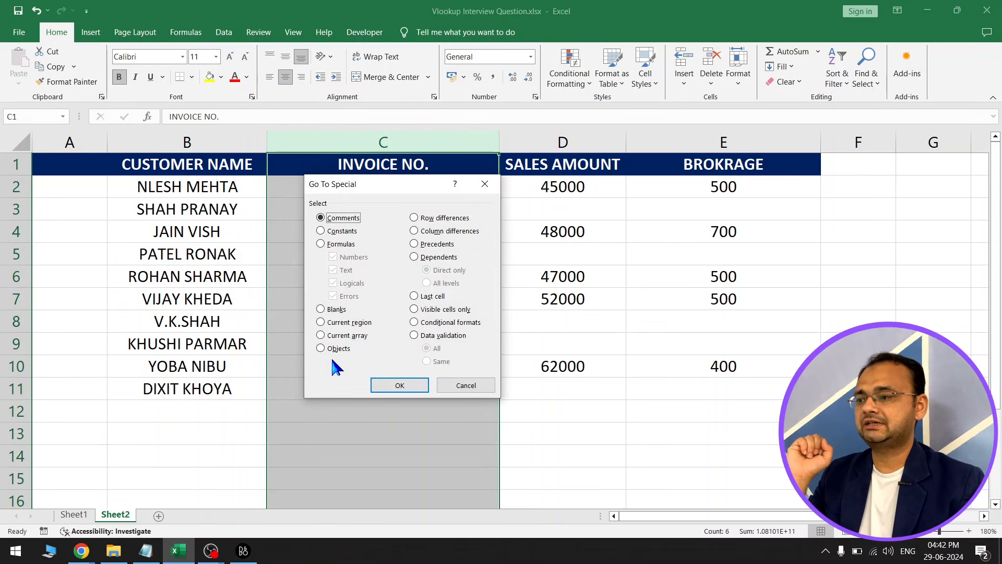
left_click(334, 309)
left_click_drag(389, 178, 517, 139)
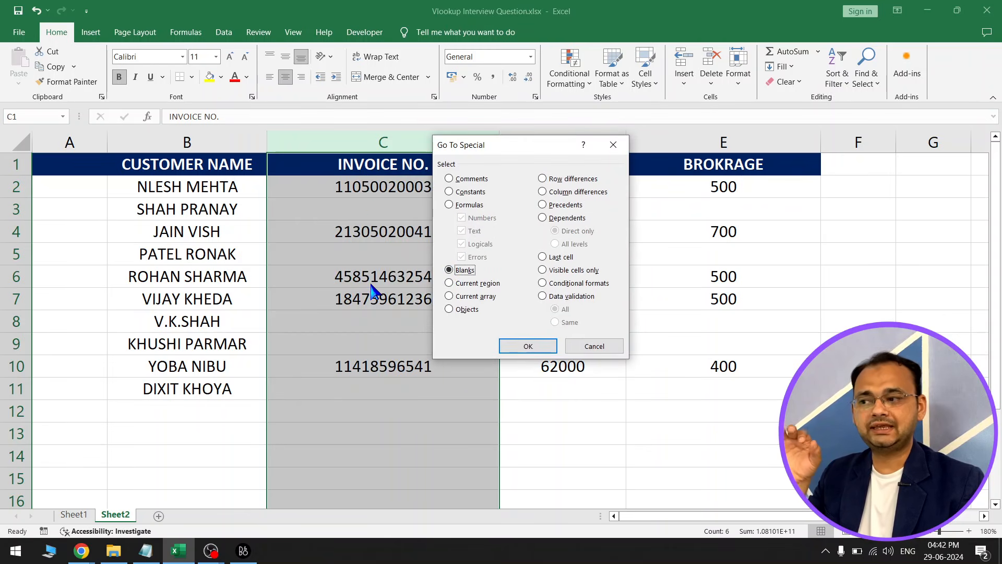
left_click_drag(494, 146, 570, 147)
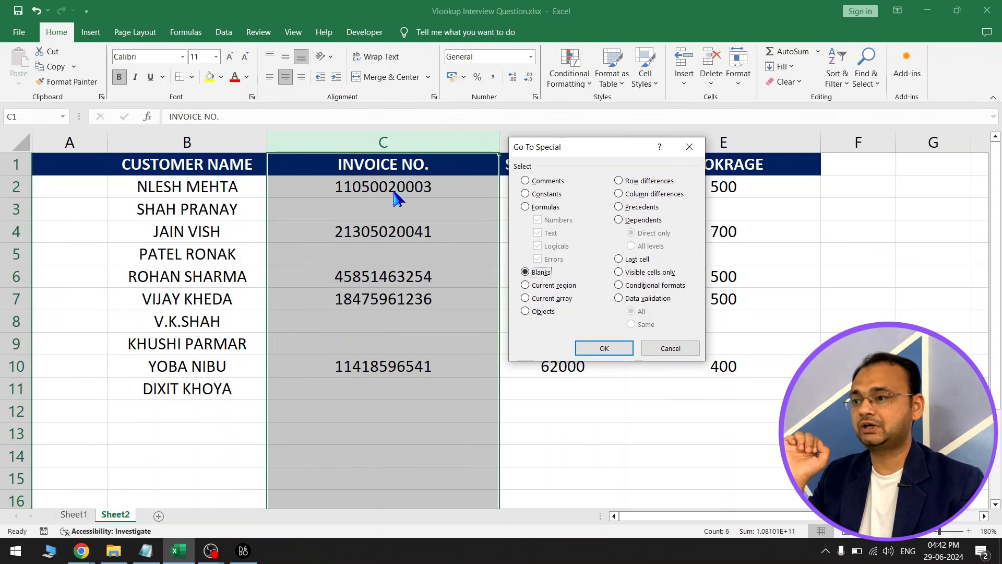
left_click(595, 347)
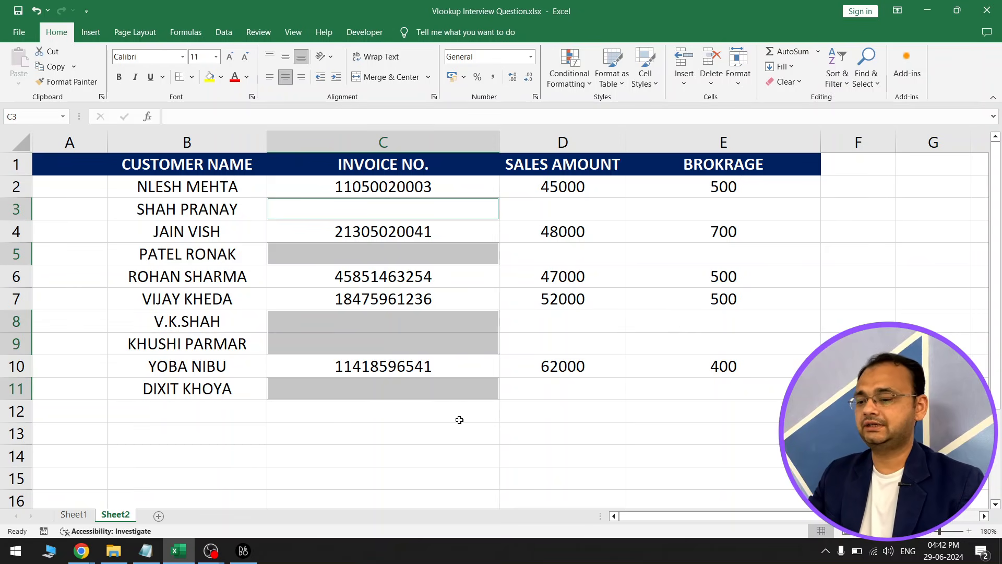
- Fill all selected blank Invoice No. cells at once with the formula =VLOOKUP(B3,Sheet1!B:E,2,0), adjusted to each row
type("=vl")
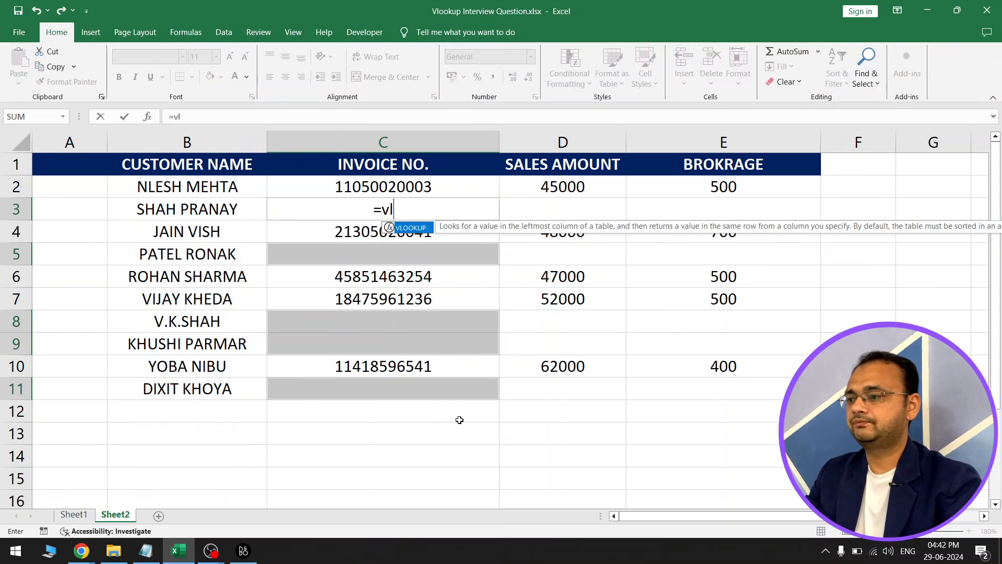
key("Tab")
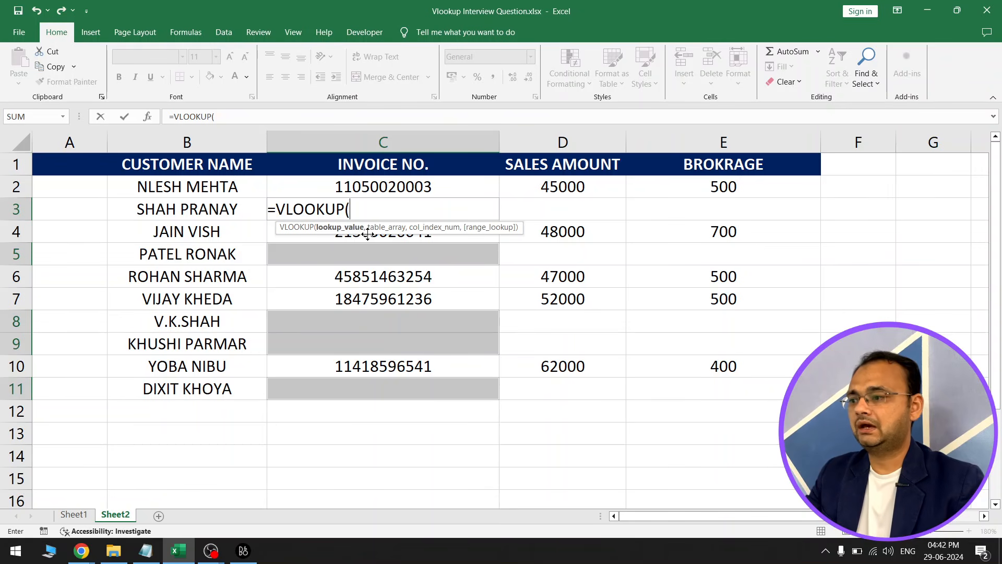
left_click(253, 208)
type(",")
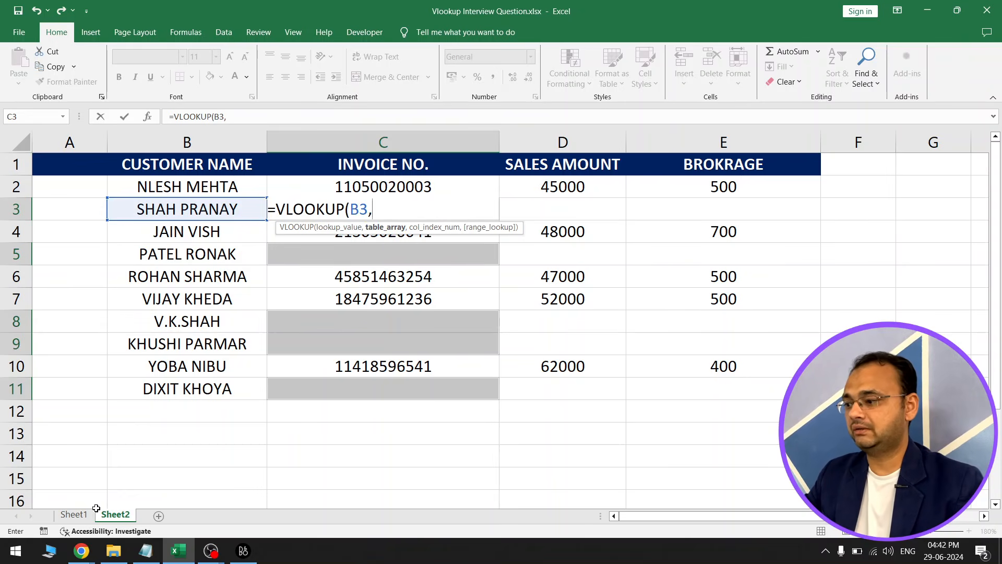
left_click(77, 516)
left_click(273, 147)
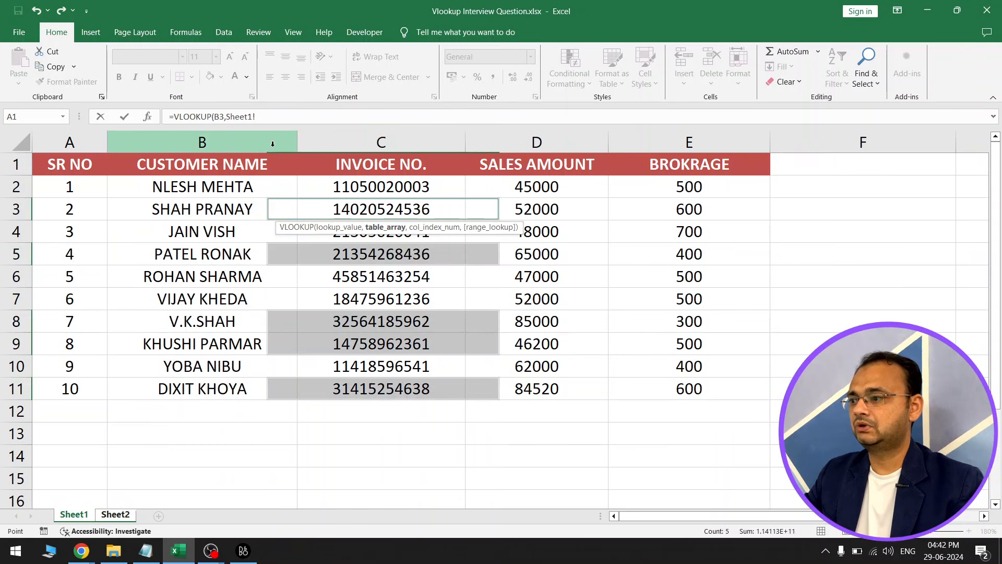
left_click_drag(202, 140, 683, 139)
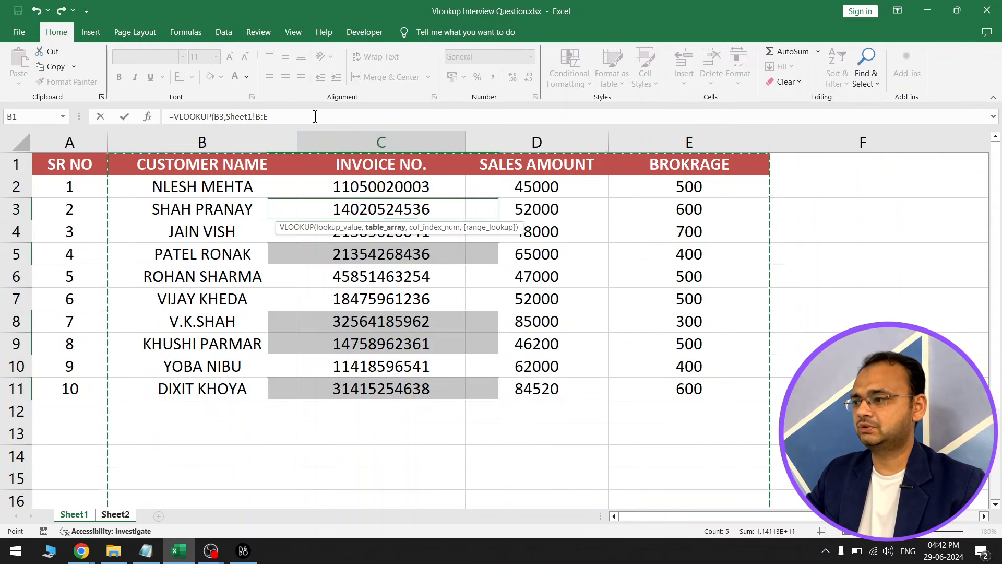
type(",")
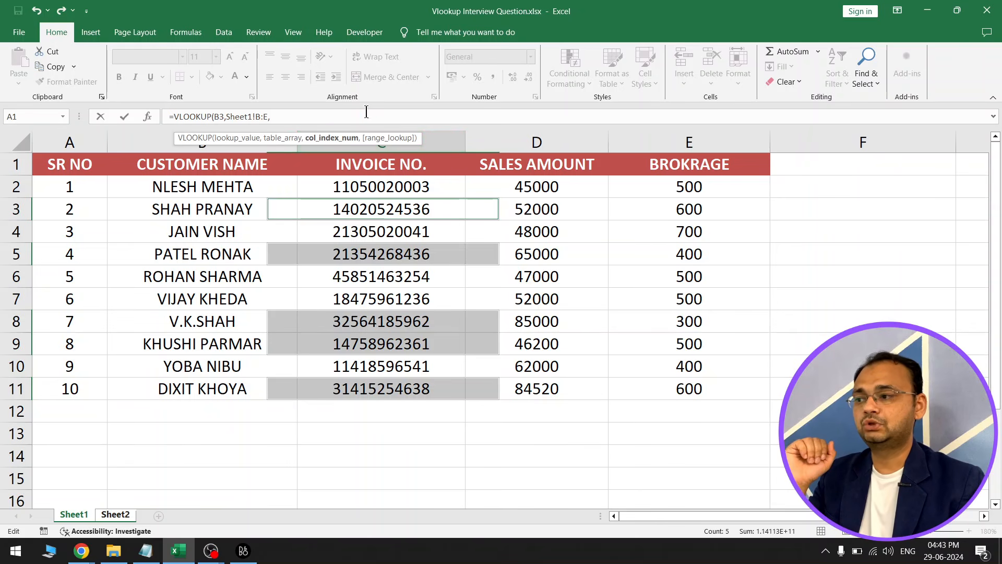
type("2,")
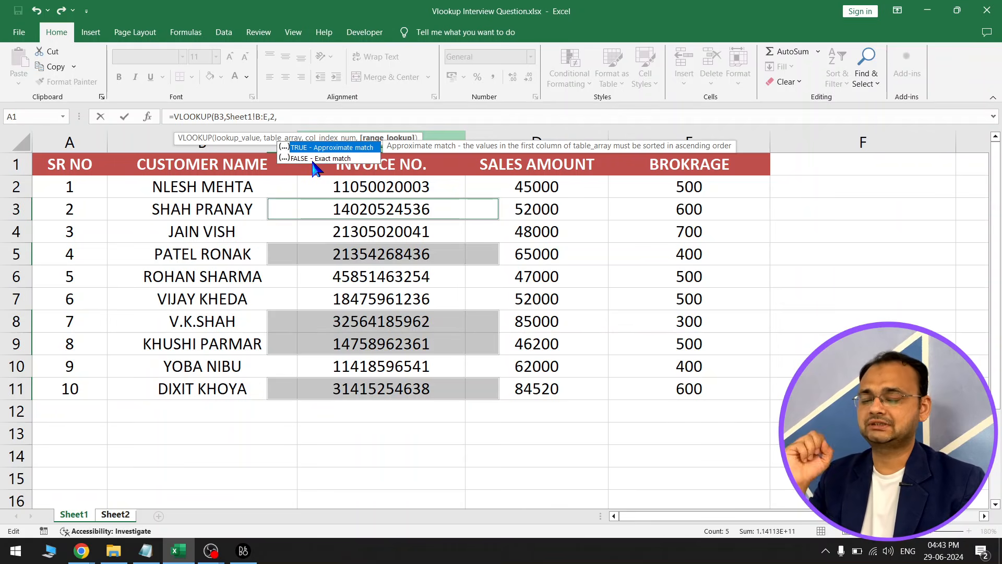
type(")")
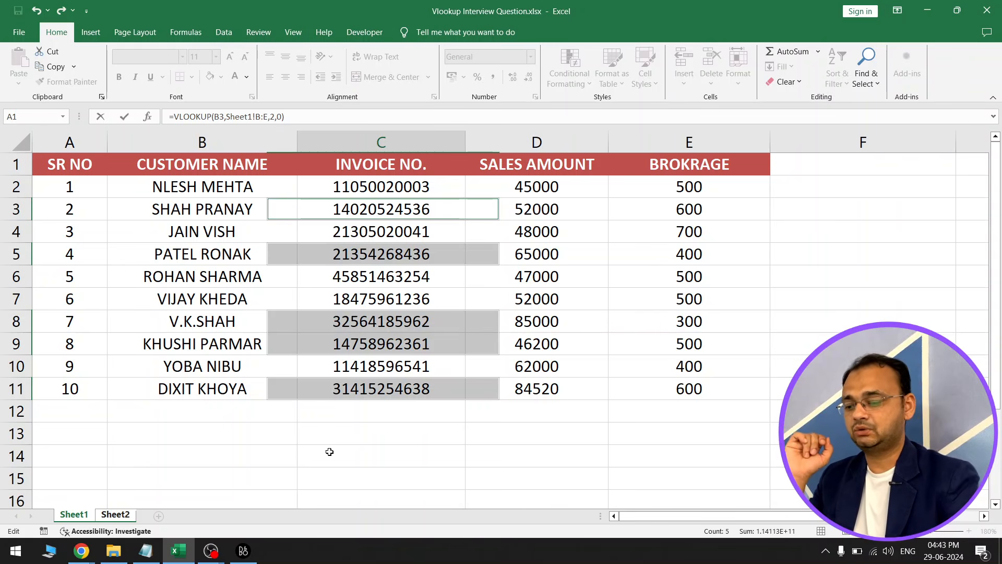
key("Return")
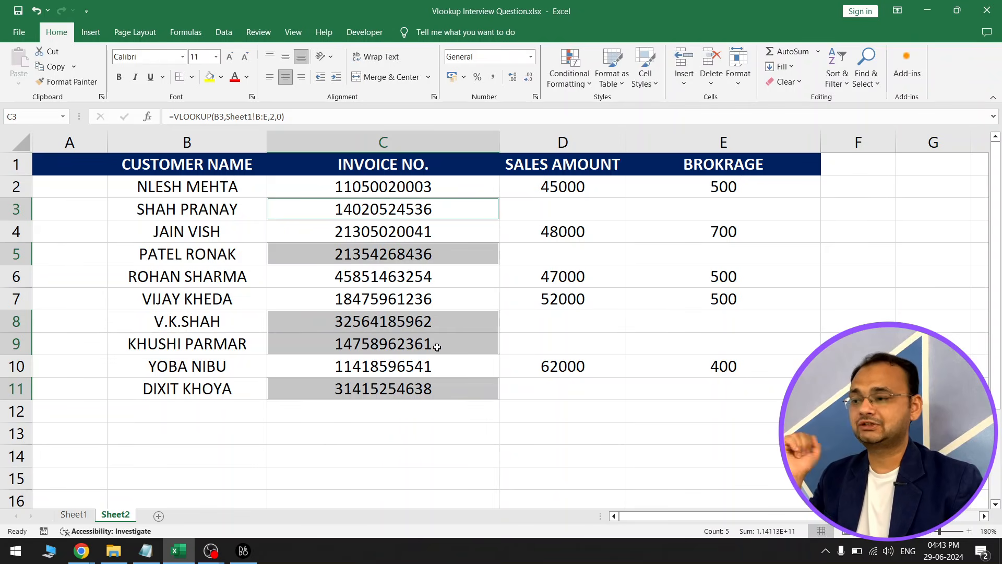
- Inspect individual Invoice No. cells on Sheet2 to compare the filled-in formulas with the original typed numbers
left_click(410, 346)
double_click(412, 322)
left_click_drag(477, 321, 274, 322)
key("ctrl+Return")
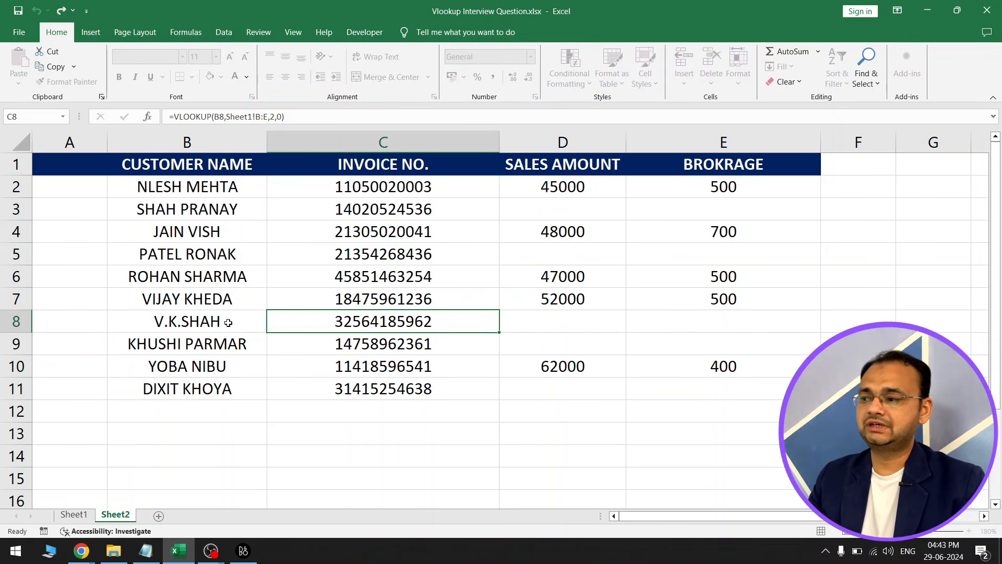
double_click(415, 300)
left_click_drag(457, 299, 319, 298)
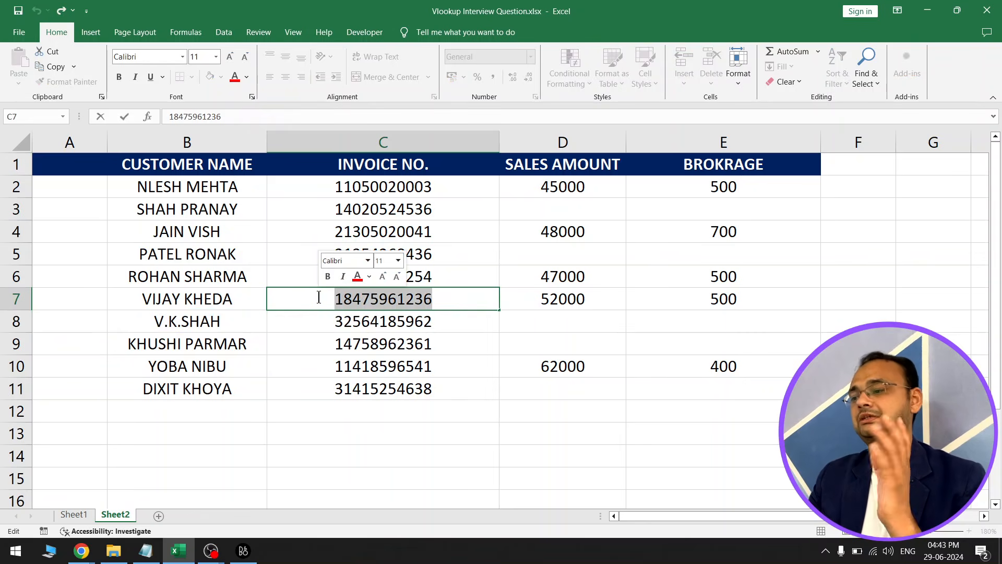
key("Escape")
left_click(398, 235)
left_click(398, 285)
left_click(398, 342)
left_click(397, 382)
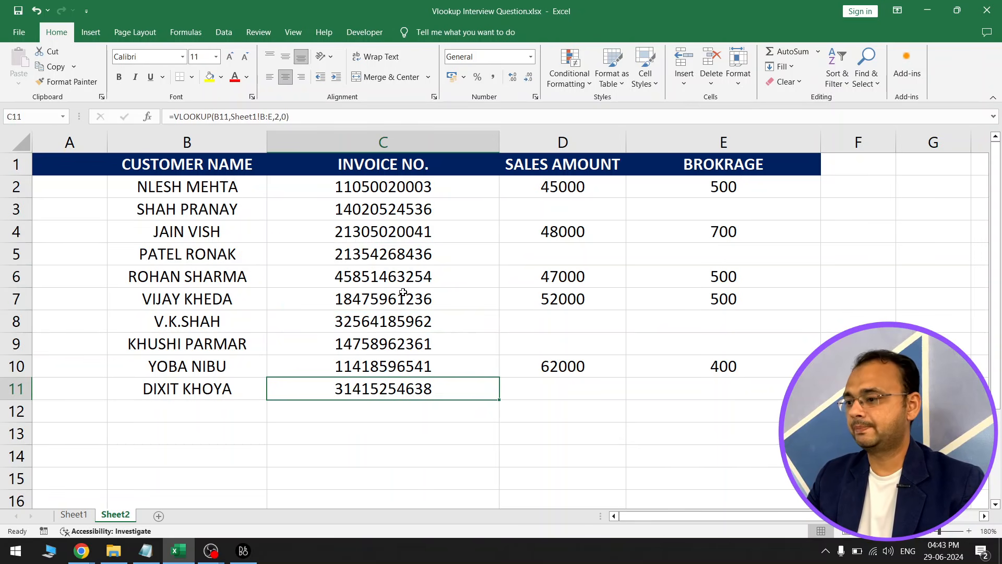
left_click(464, 254)
left_click(442, 425)
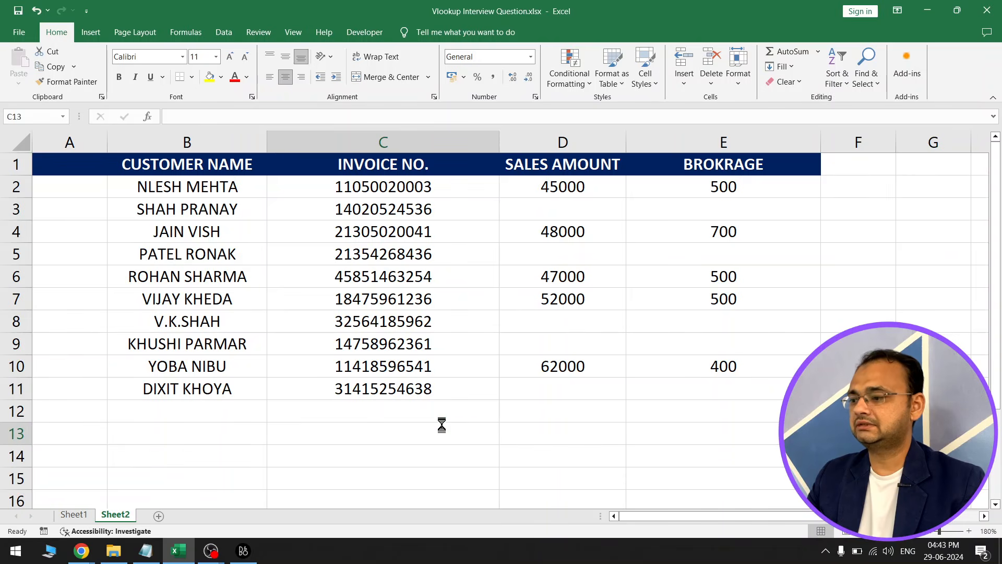
- Show Sheet2's formulas in place of results, examine the Invoice No. cells, and return to the normal value display
key("ctrl+grave")
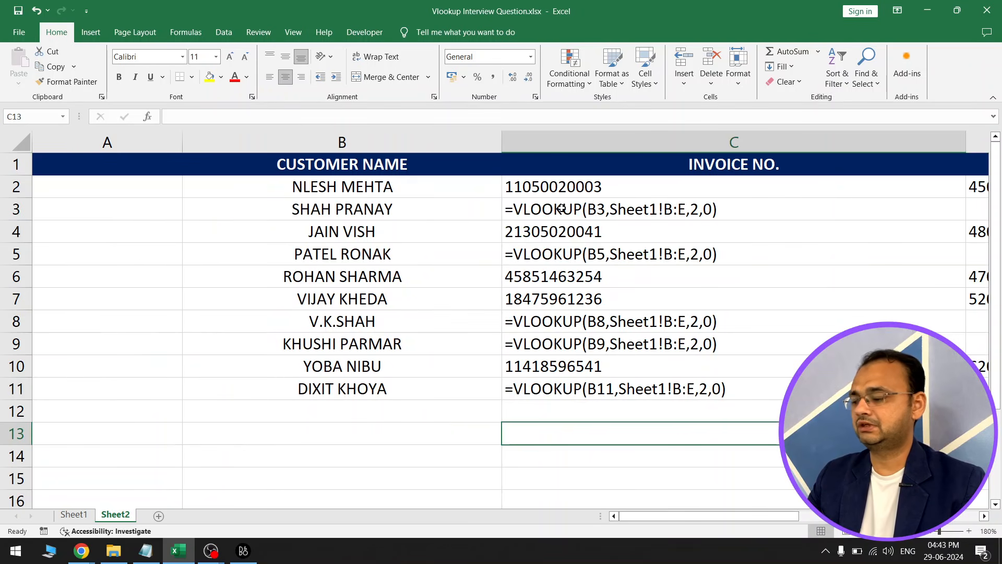
left_click(577, 388)
left_click(599, 345)
left_click(602, 323)
left_click(585, 301)
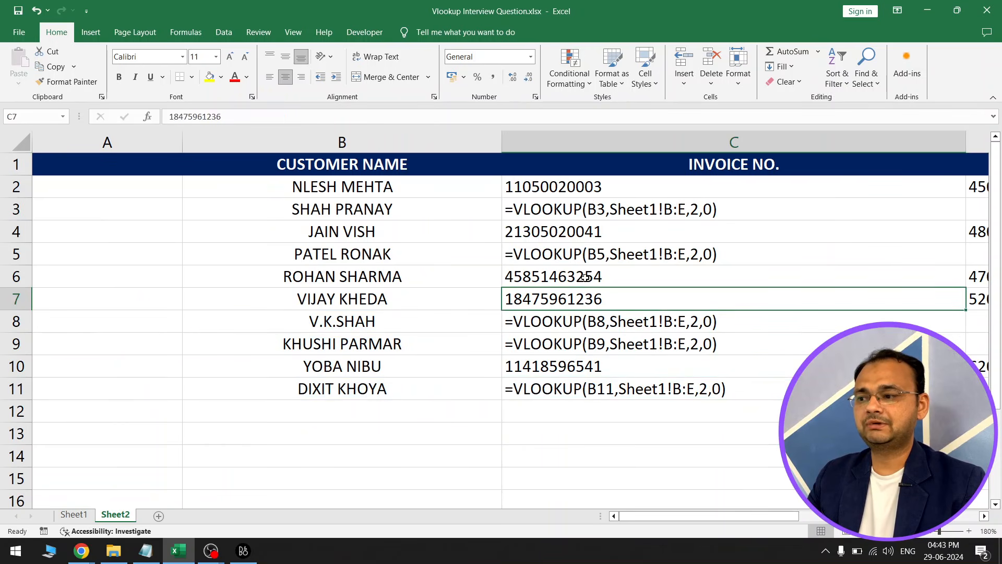
left_click(586, 279)
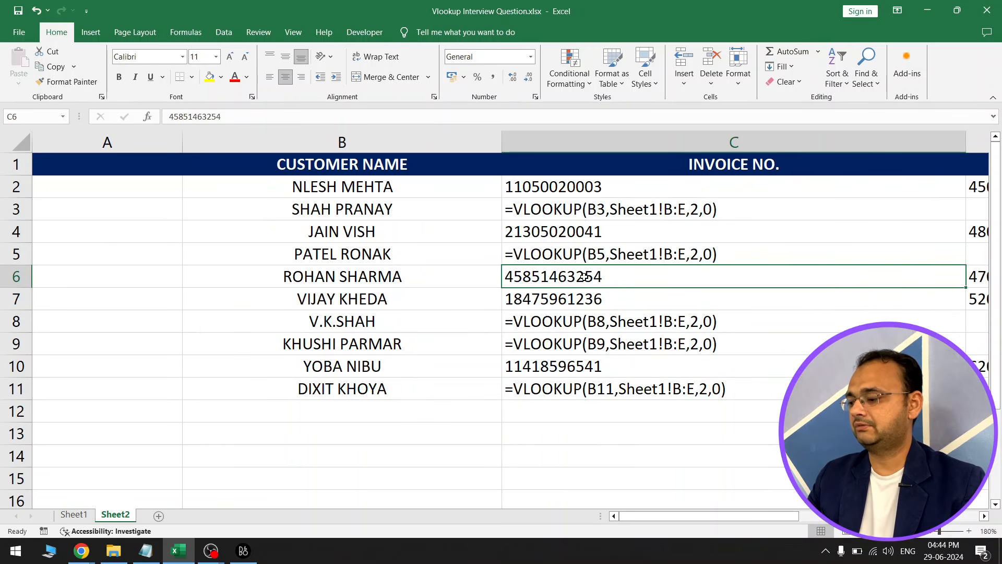
key("ctrl+grave")
- Find and open the Windows On-Screen Keyboard, and move it clear of the Invoice No. column
key("super")
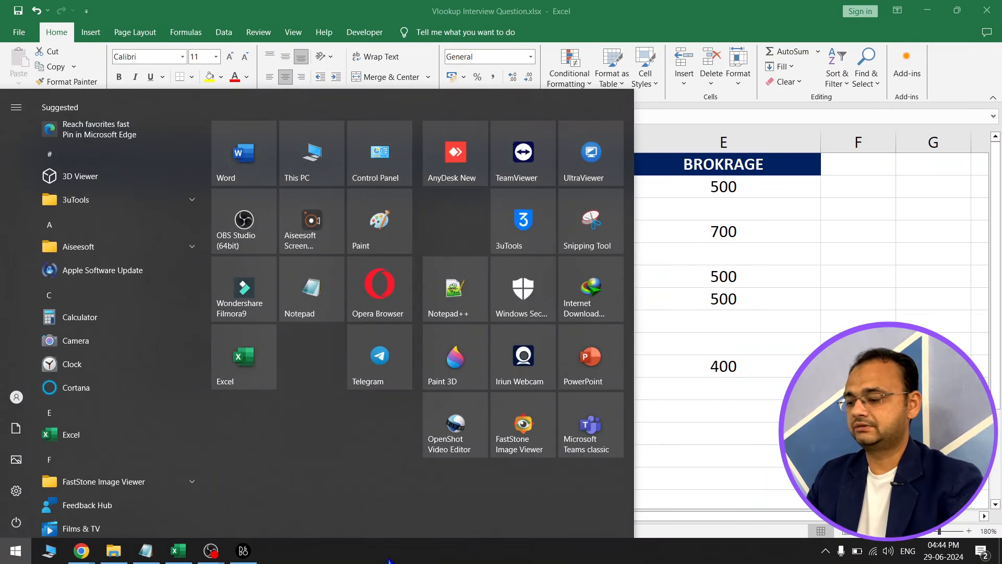
type("keyboard")
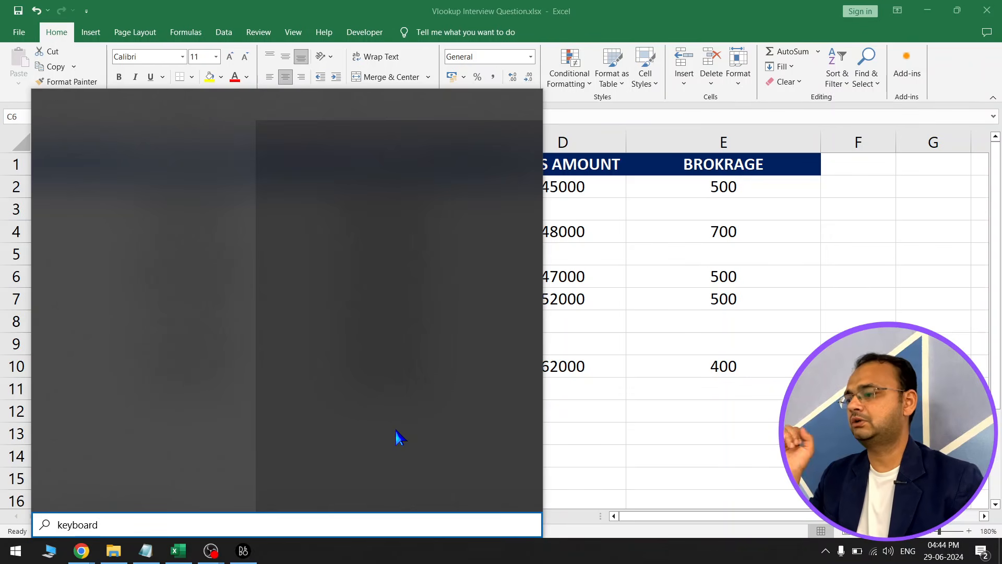
left_click(163, 179)
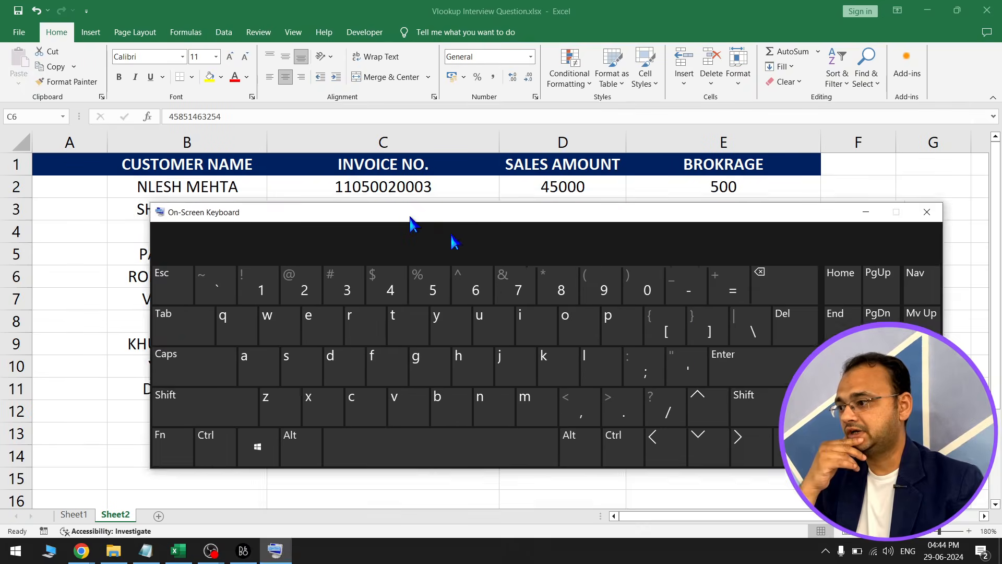
left_click_drag(412, 219, 770, 112)
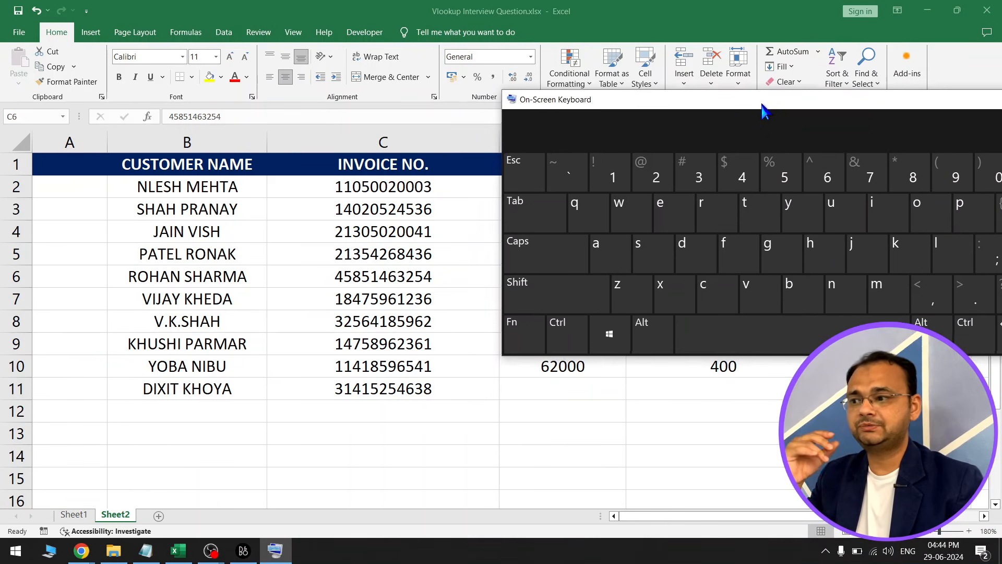
- Demonstrate the formula display shortcut on the On-Screen Keyboard and show Sheet2's formulas
left_click(556, 335)
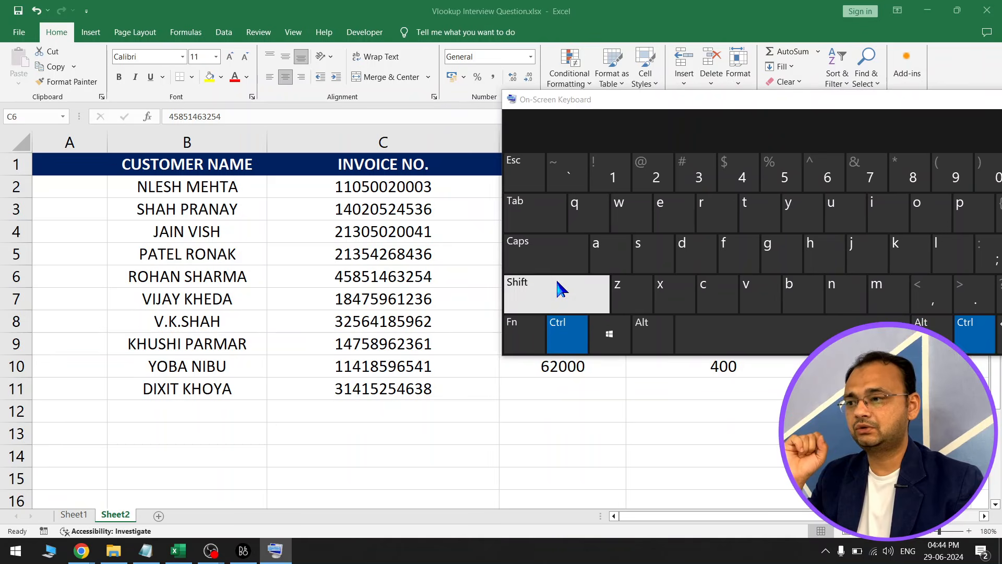
left_click(569, 177)
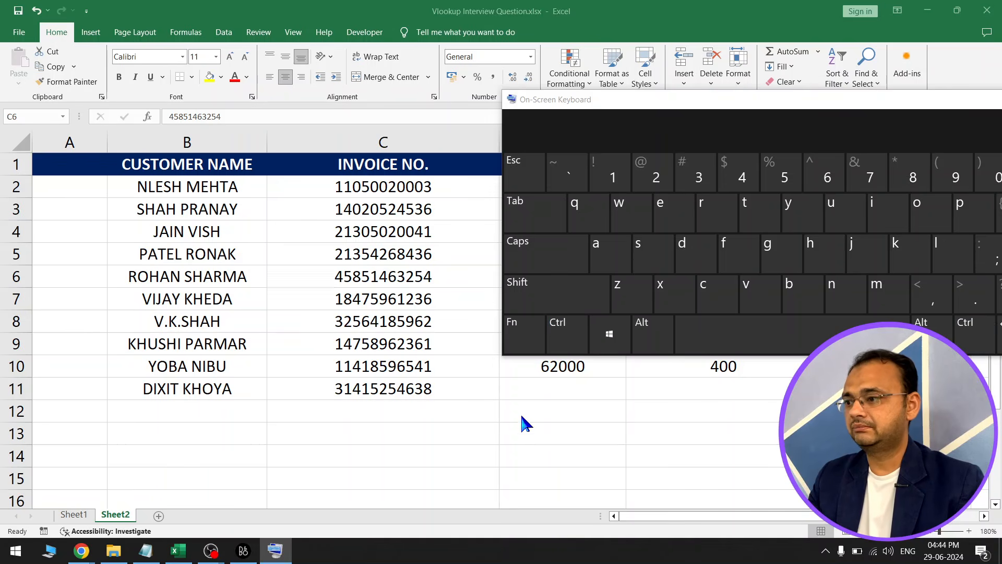
left_click(512, 425)
key("ctrl+grave")
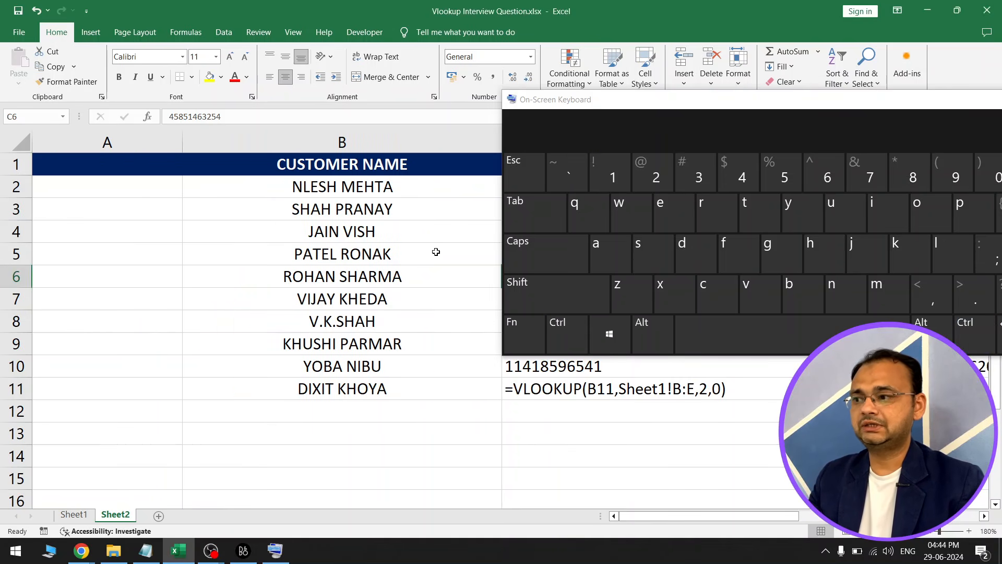
- Move the On-Screen Keyboard off the formulas, close it, and switch Sheet2 back to showing values
left_click_drag(606, 118, 16, 360)
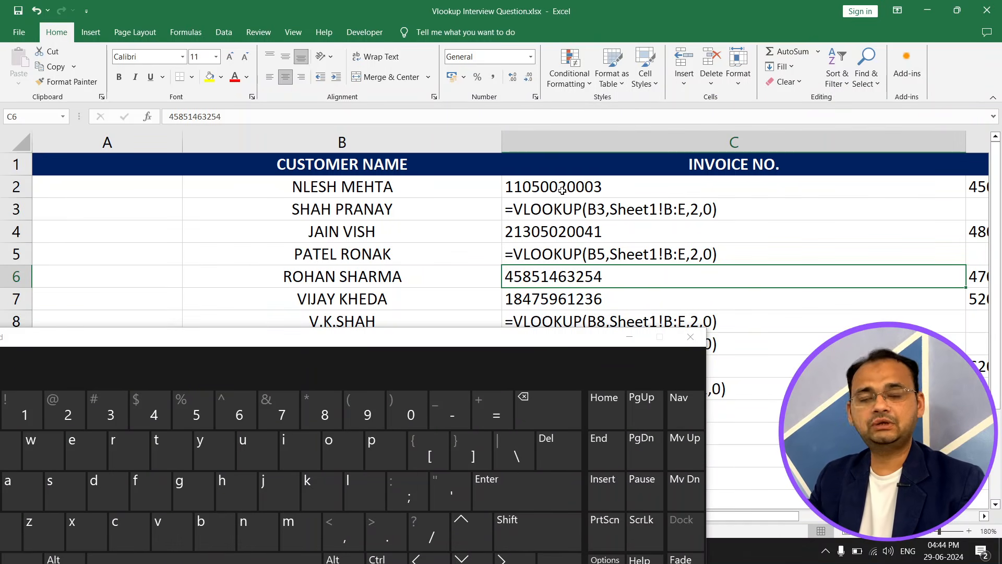
left_click_drag(382, 339, 539, 172)
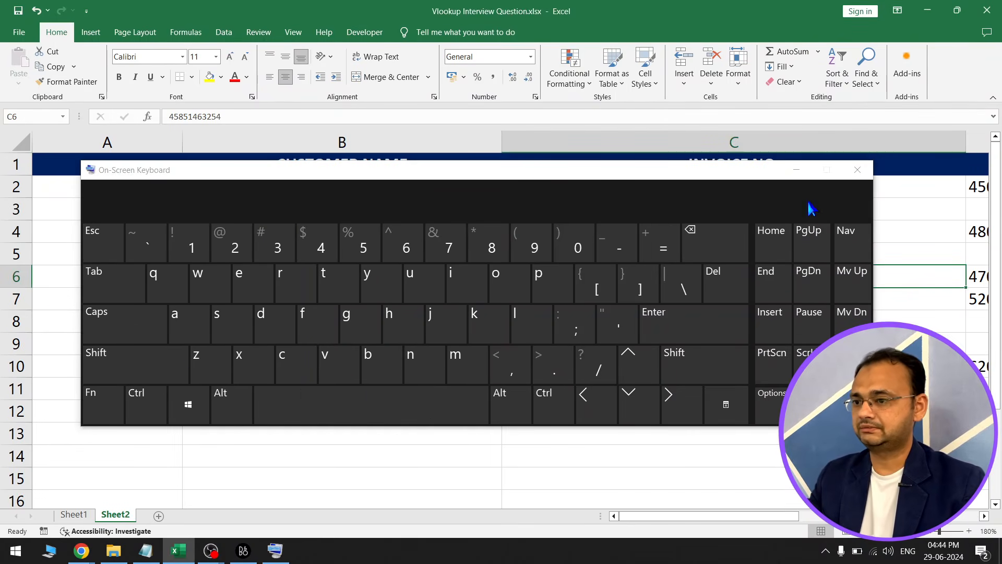
left_click(857, 170)
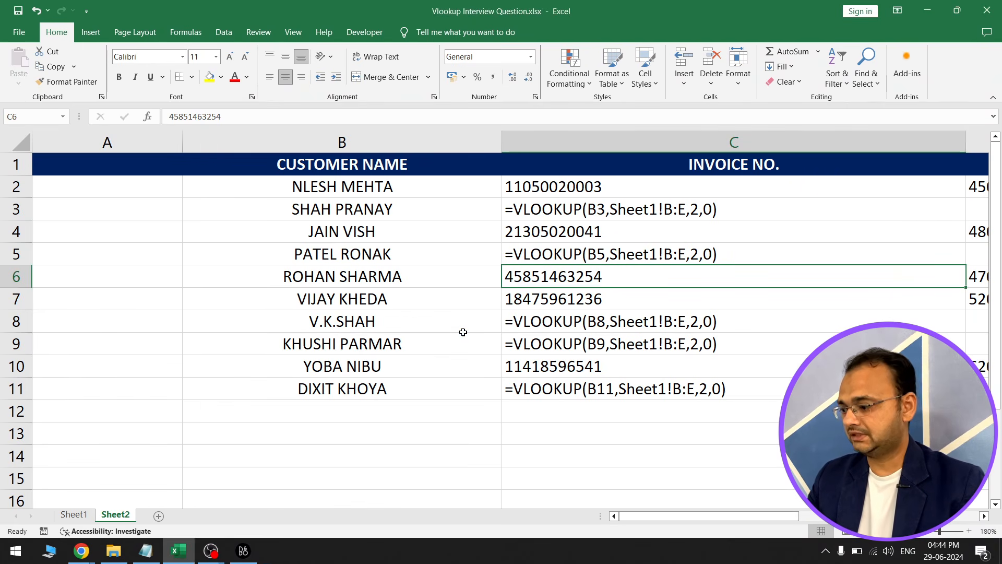
key("ctrl+grave")
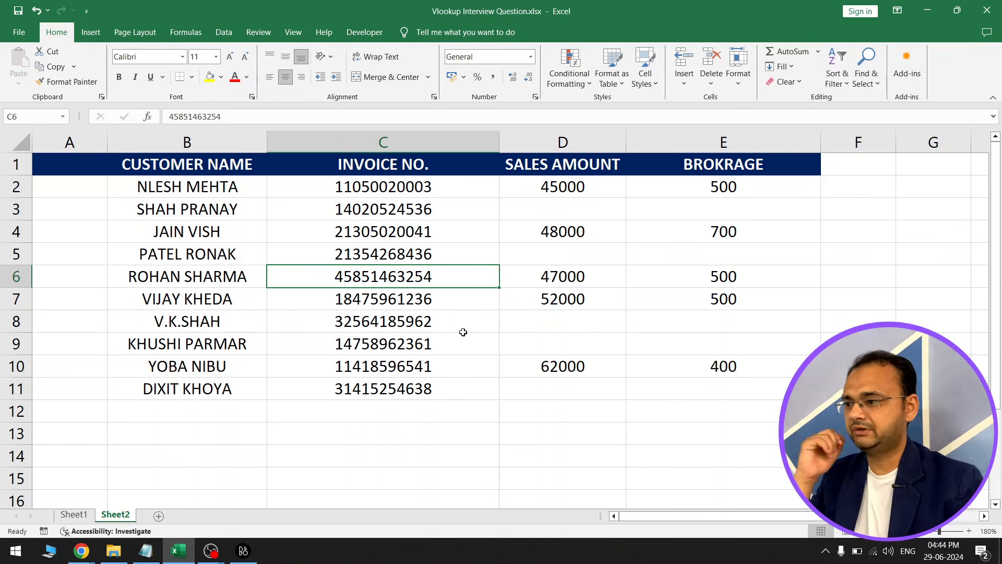
left_click(374, 339)
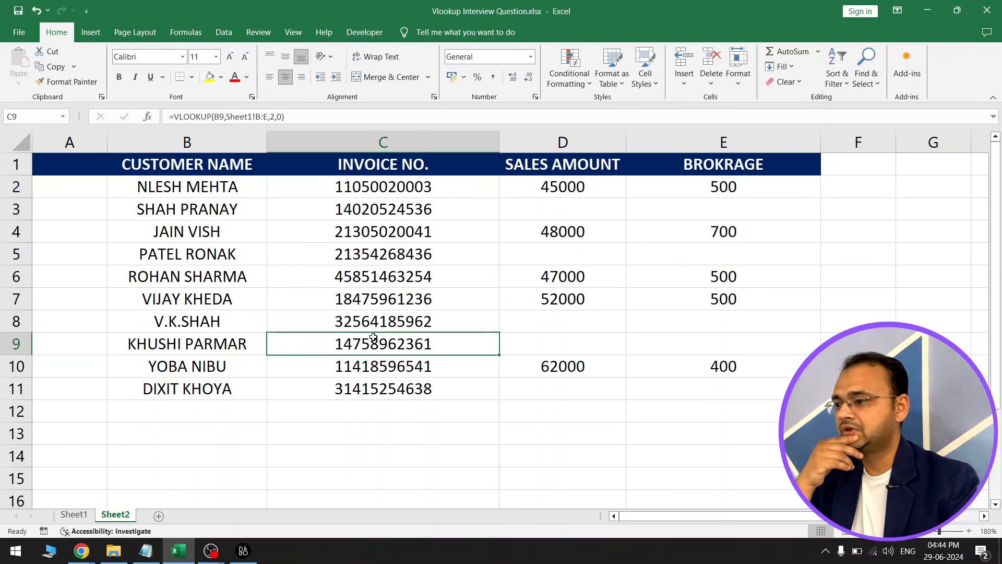
left_click(415, 257)
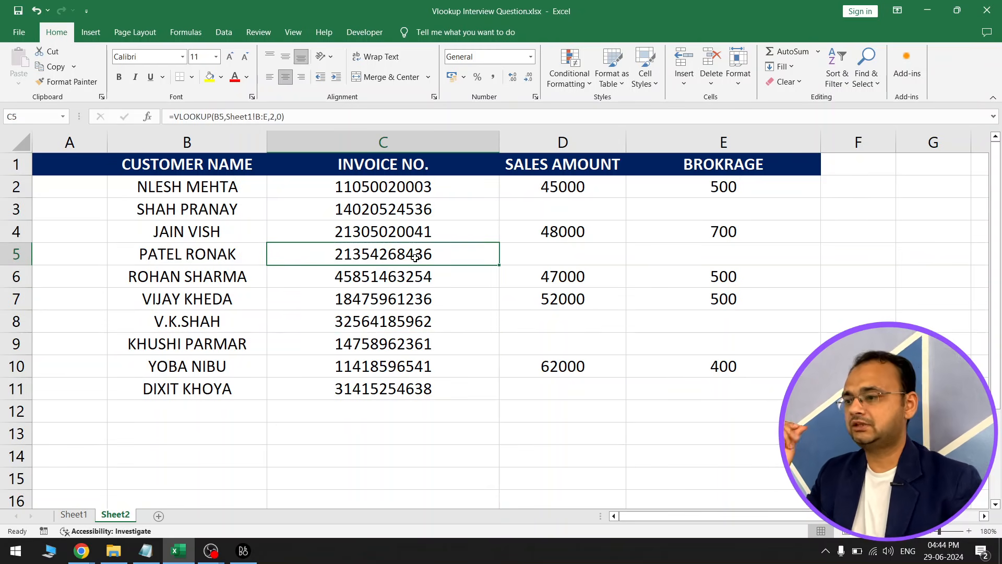
left_click(569, 207)
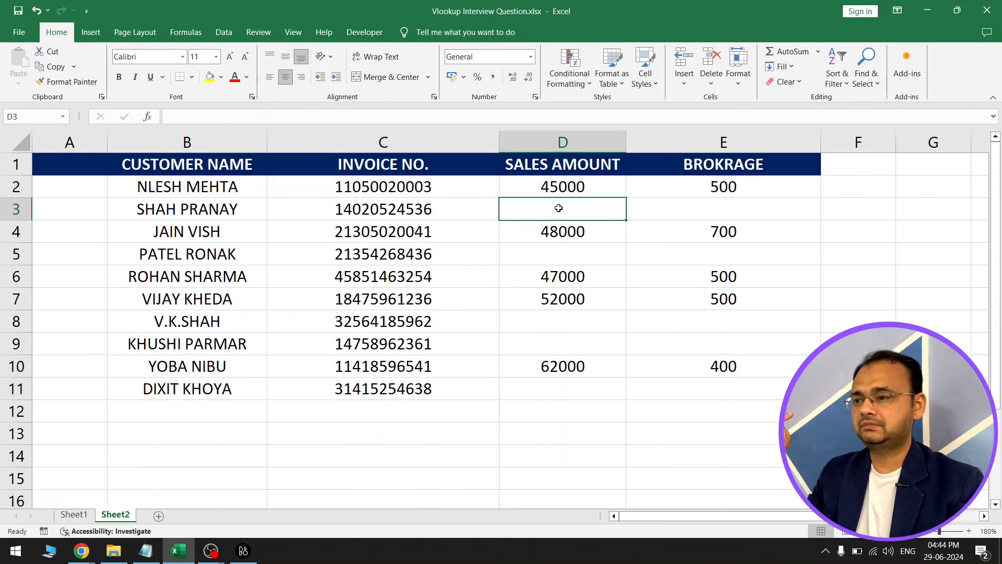
left_click_drag(569, 207, 674, 207)
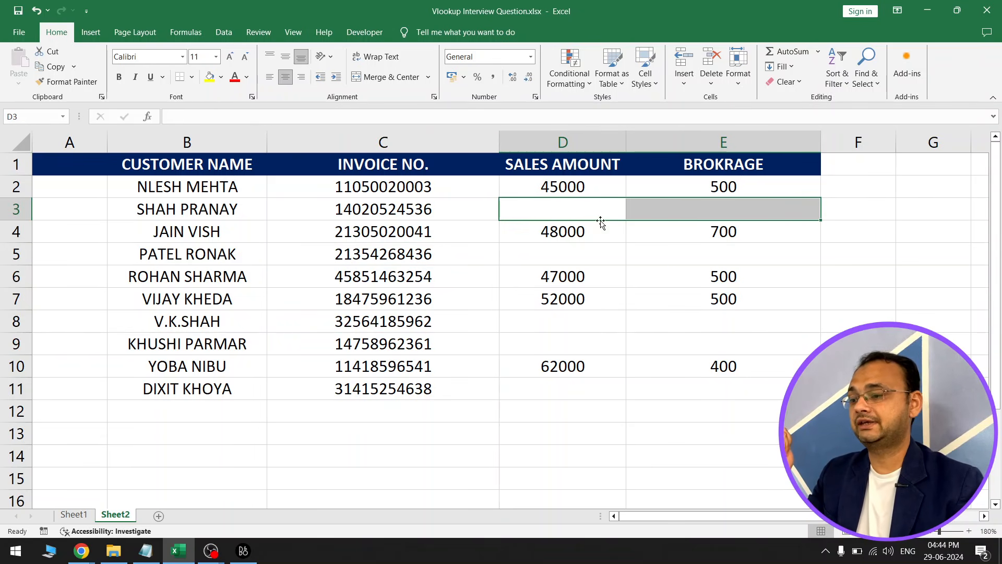
left_click(554, 205)
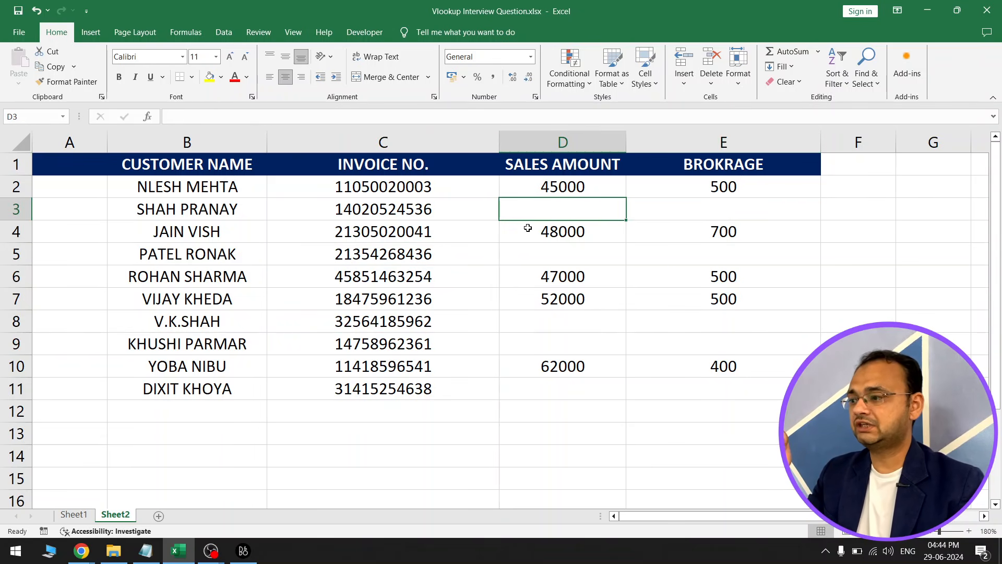
- Head column A with S.No. and number the customer rows A2:A11 from 1 to 10
left_click(95, 167)
type("S.")
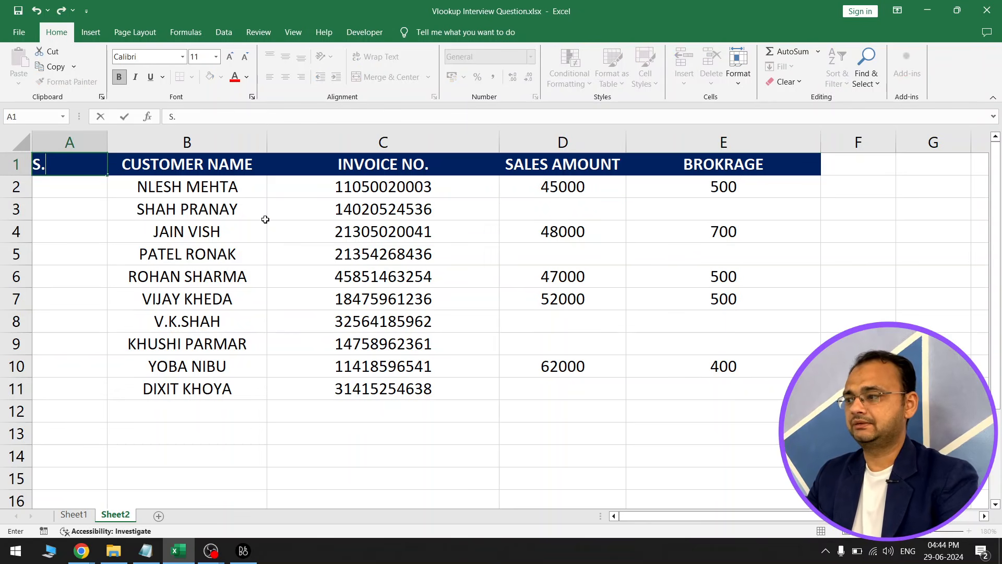
type("No.")
key("Return")
type("1")
key("Return")
type("2")
key("Return")
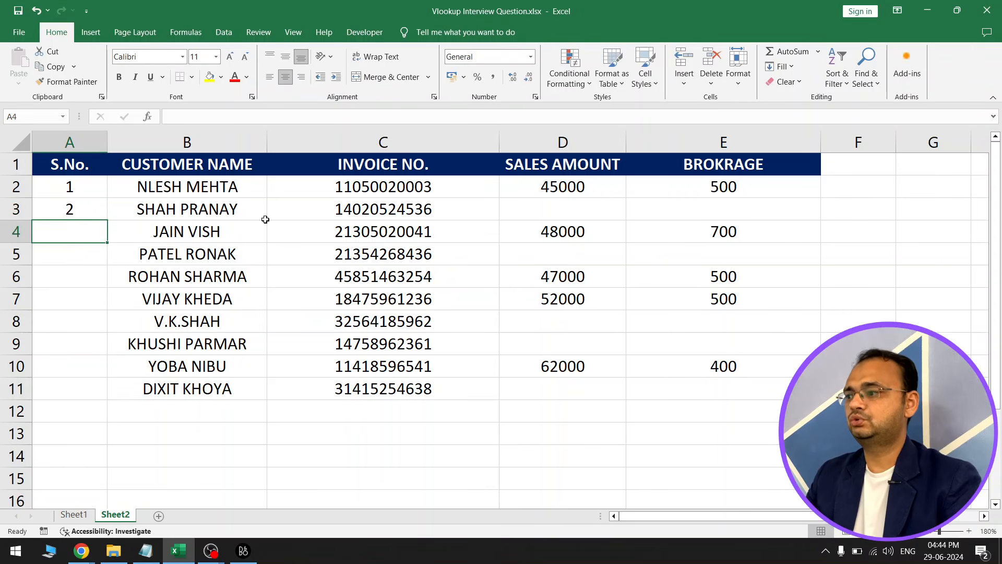
left_click_drag(96, 195, 106, 399)
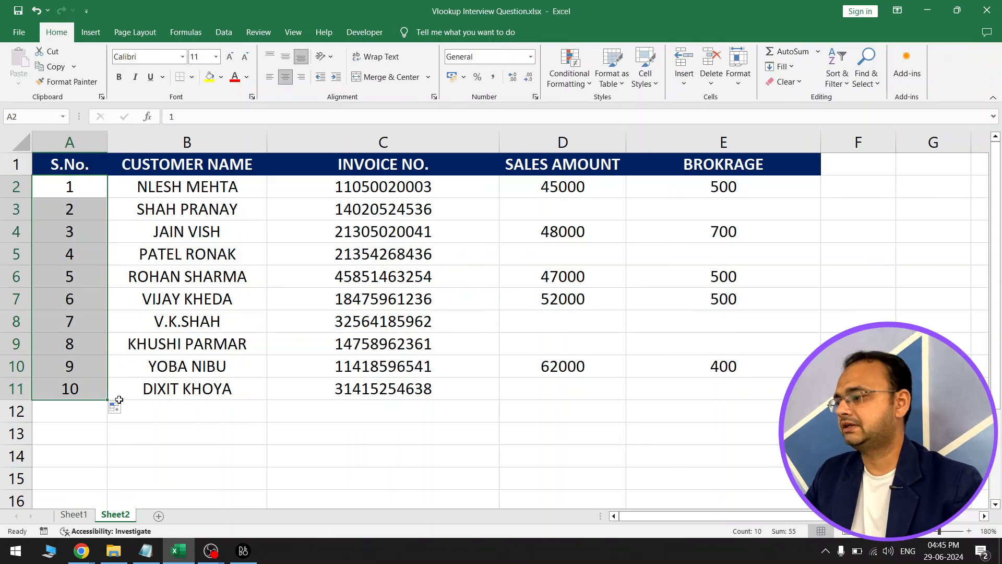
left_click(203, 336)
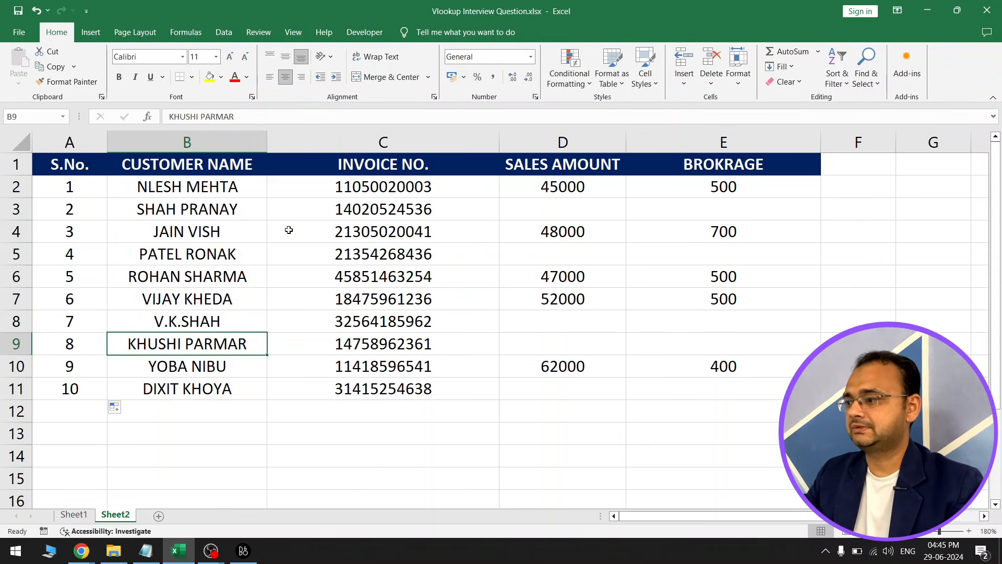
left_click_drag(63, 187, 71, 389)
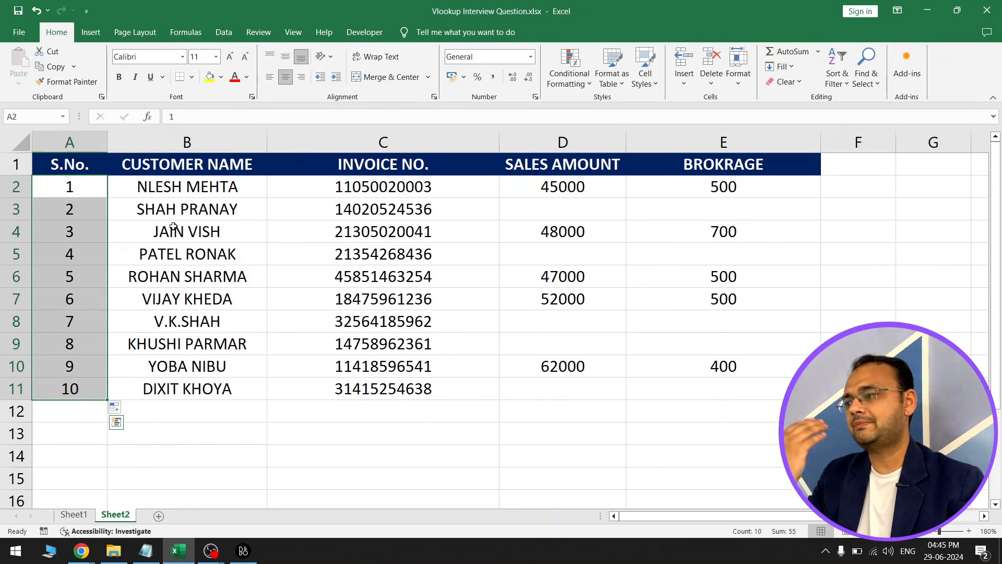
left_click(80, 145)
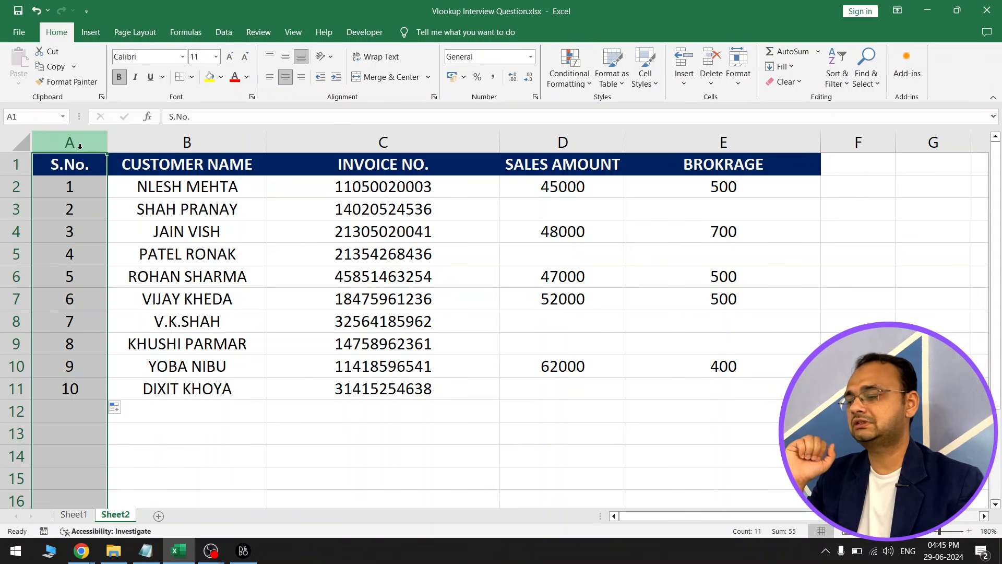
left_click(594, 234)
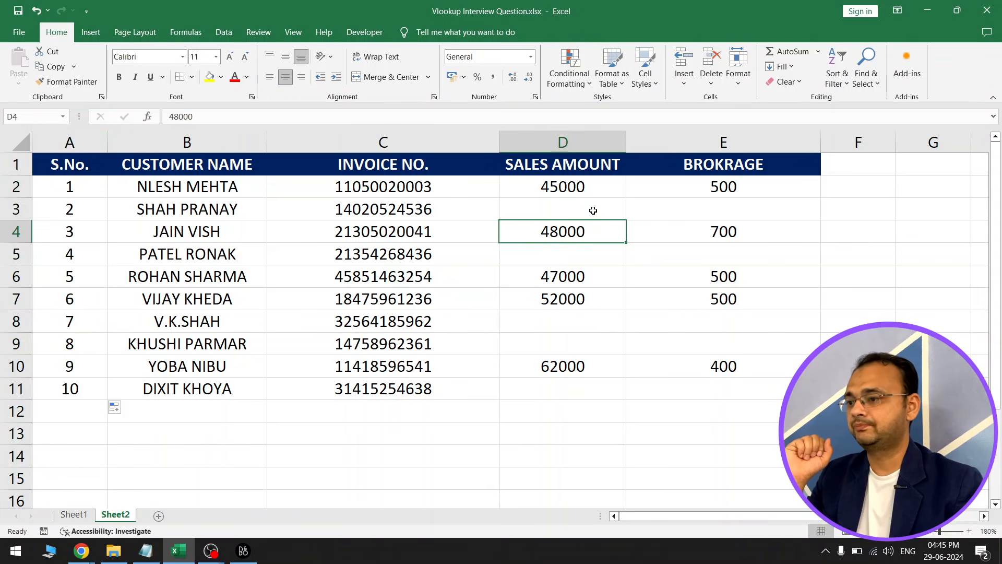
- Add filters to the Sheet2 table A1:E11 and sort it by Sales Amount from largest to smallest
left_click_drag(80, 167, 777, 389)
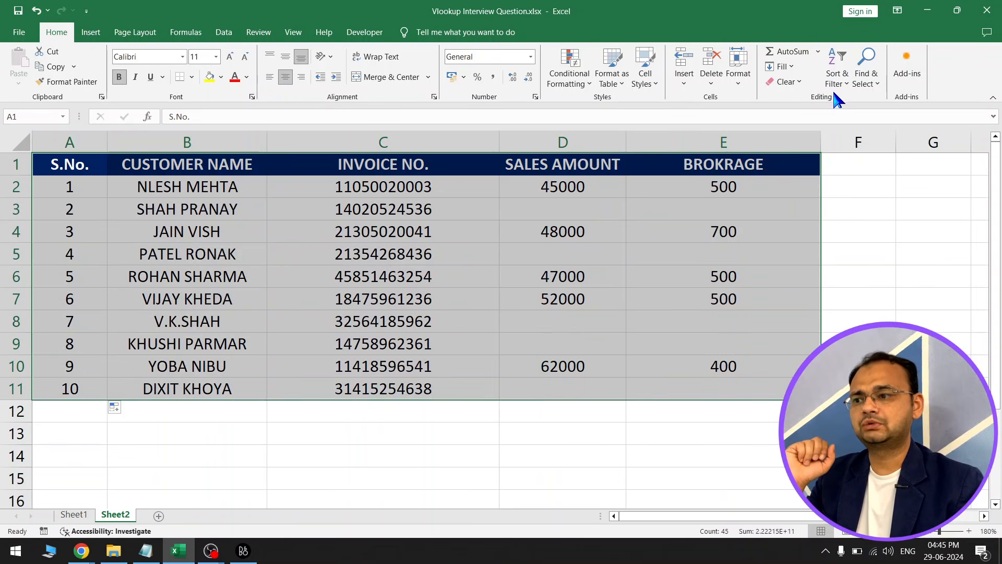
left_click(838, 71)
left_click(853, 151)
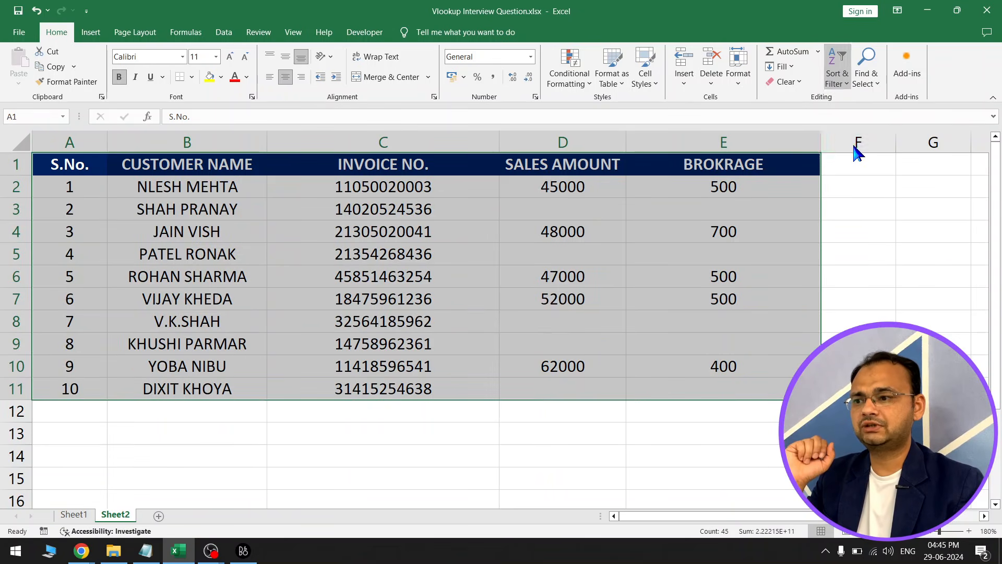
left_click(641, 250)
left_click(621, 169)
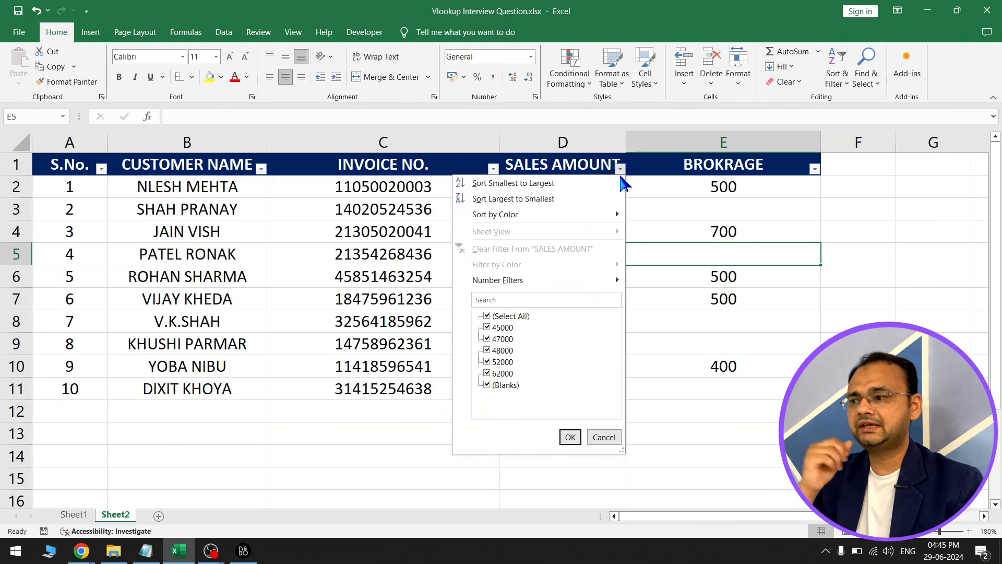
left_click(507, 199)
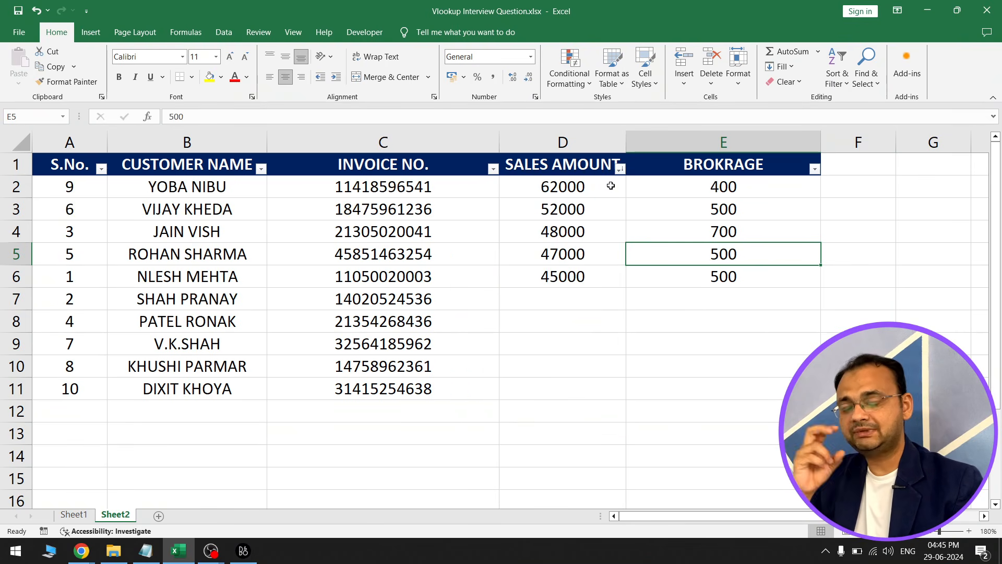
- Start a VLOOKUP in D7, the first blank Sales Amount cell, with lookup value B7 and table array Sheet1!B:D
left_click_drag(603, 189, 585, 382)
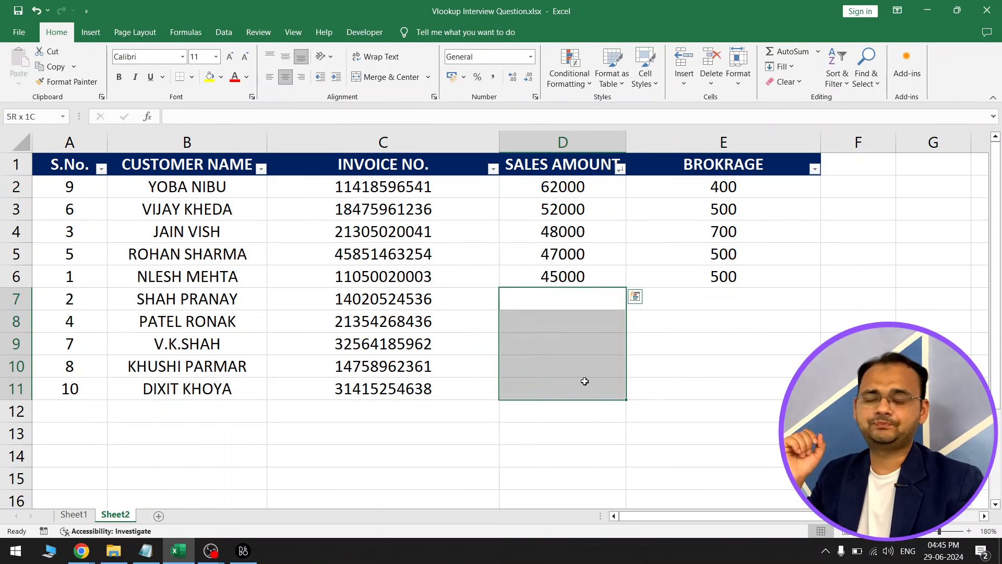
left_click(584, 307)
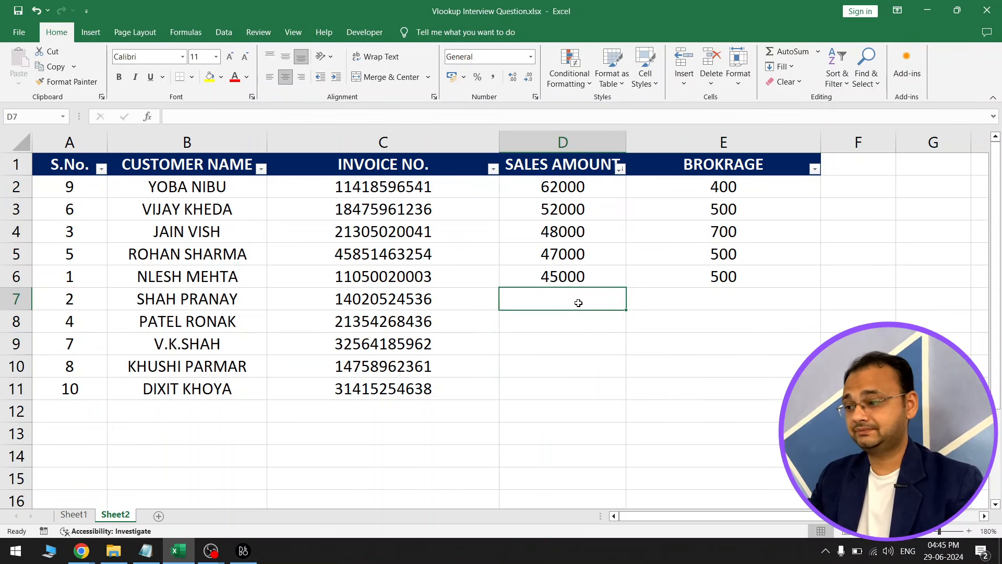
type("=")
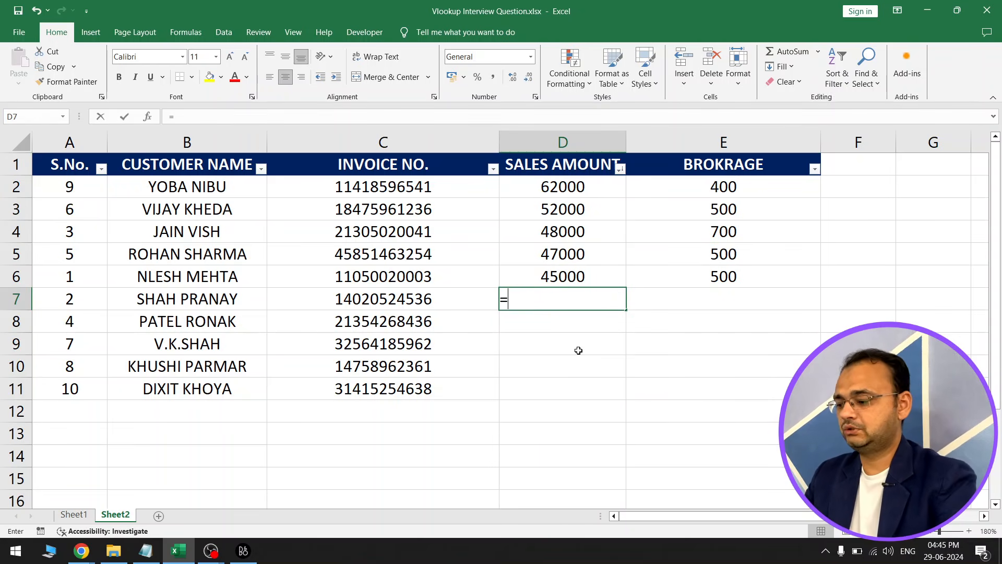
type("VL")
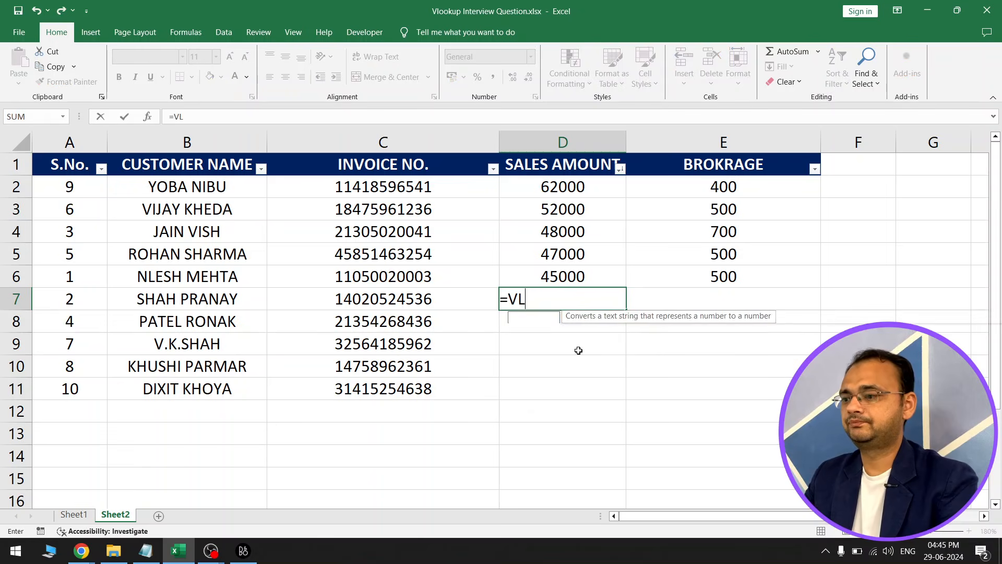
key("Tab")
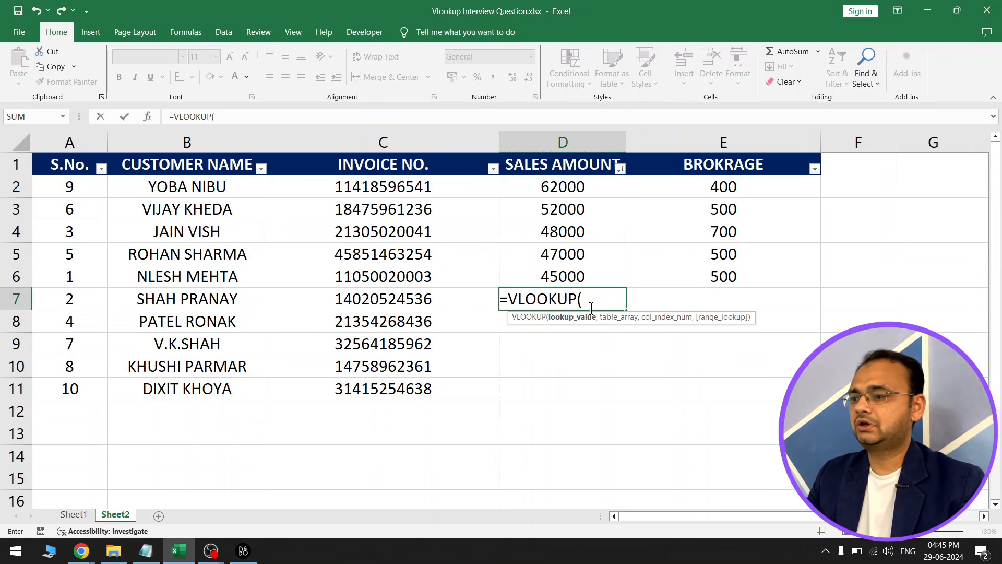
left_click(201, 300)
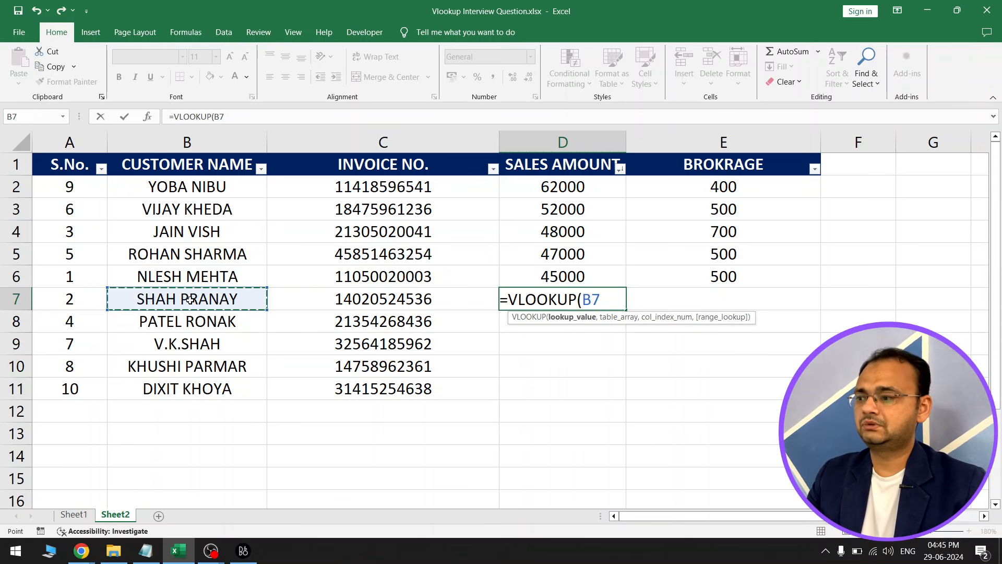
type(",")
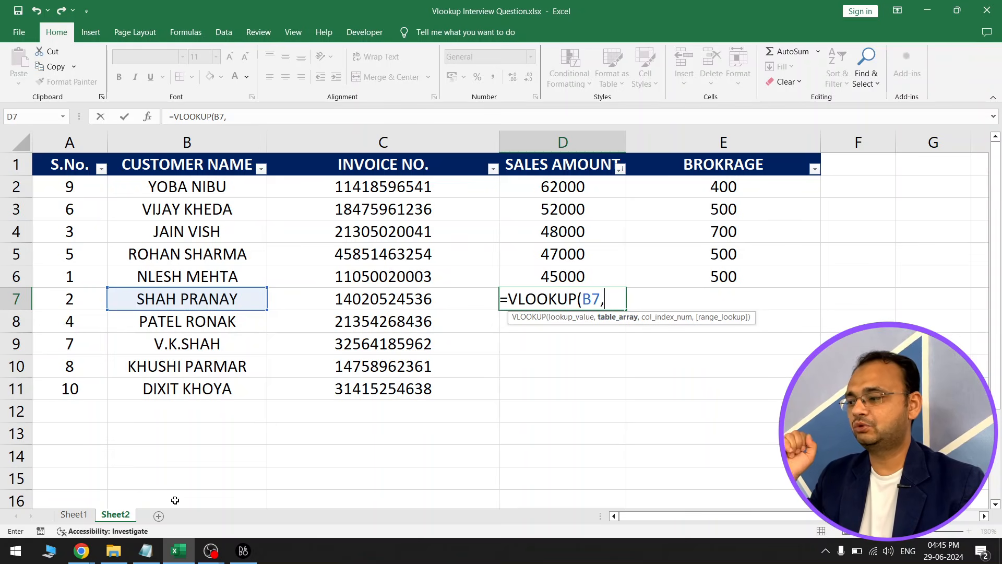
left_click(71, 515)
left_click_drag(269, 144, 586, 147)
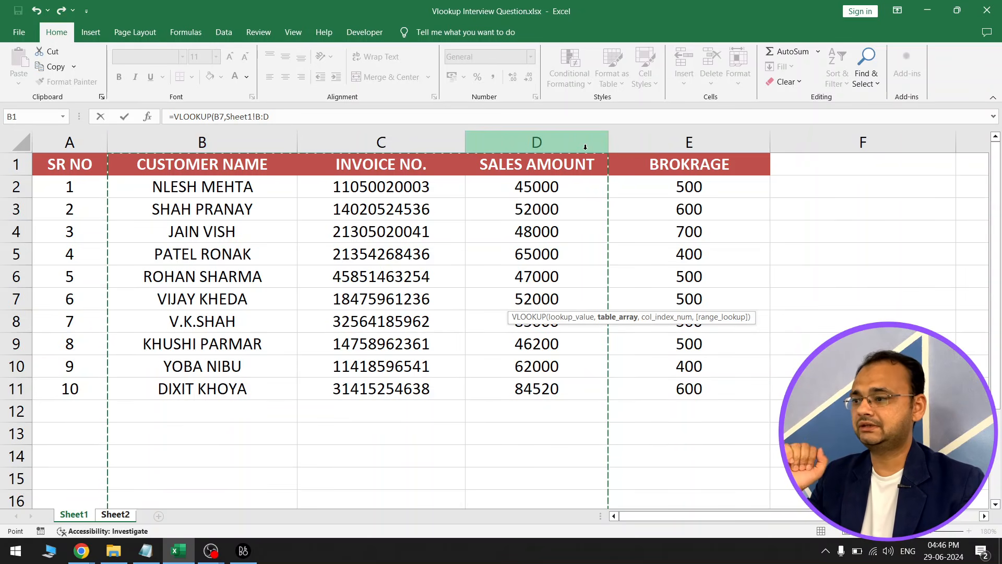
type(",")
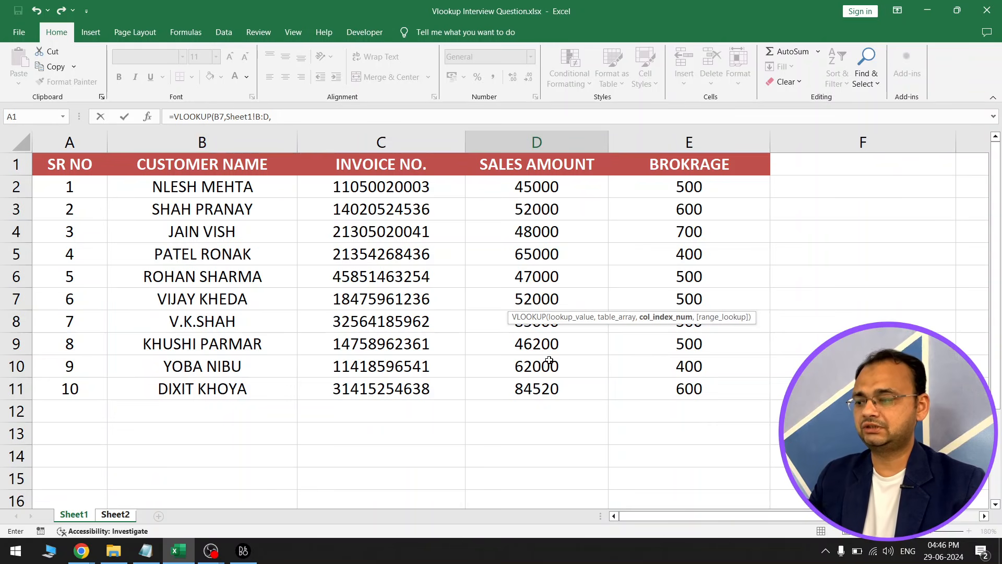
- Complete the D7 VLOOKUP with column index 3 and exact match 0, and enter the formula
type("2")
key("BackSpace")
type("3")
left_click(301, 122)
type(",")
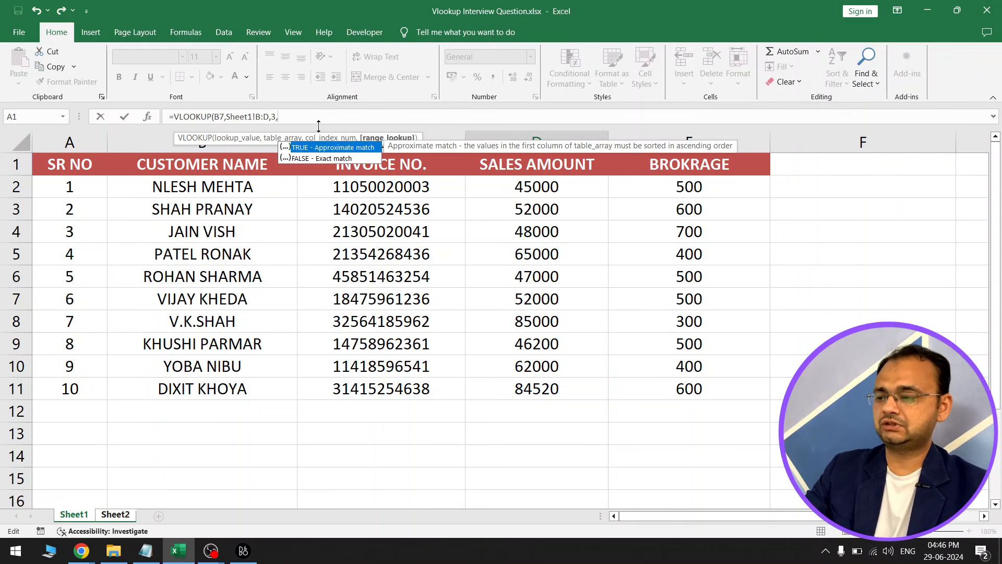
type("0)")
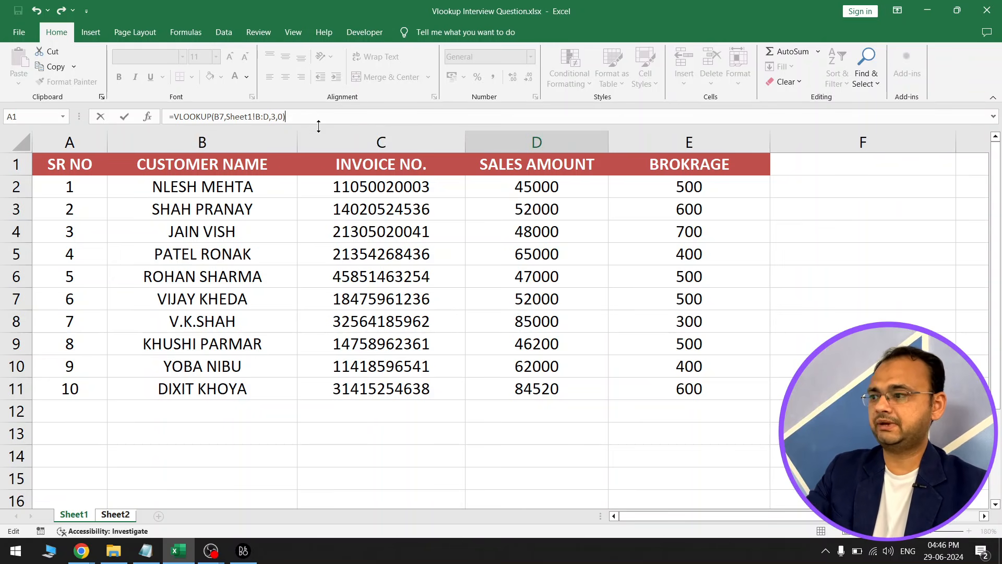
key("Return")
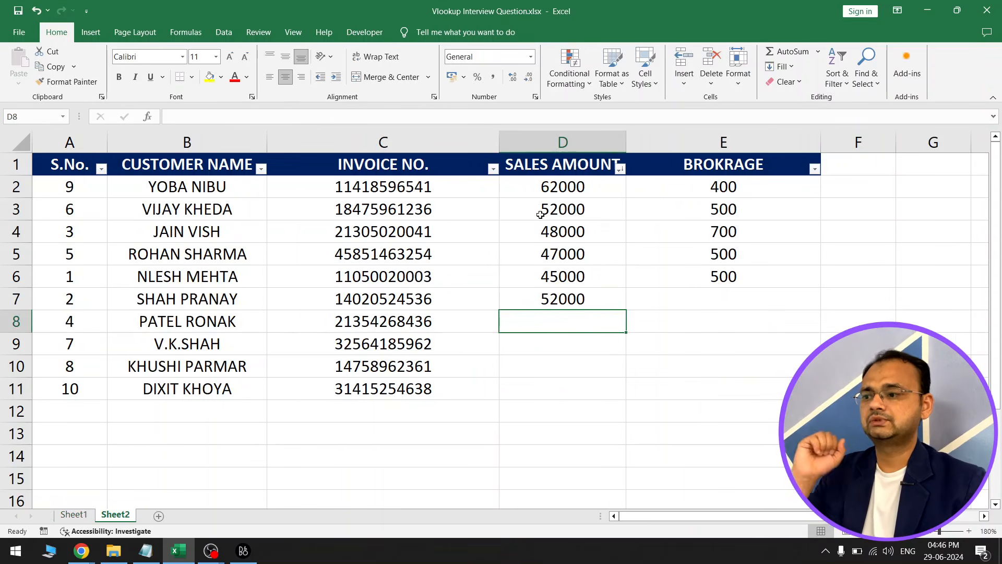
- Copy the D7 formula down through D11 and check the cell references in the copied formulas
left_click(597, 308)
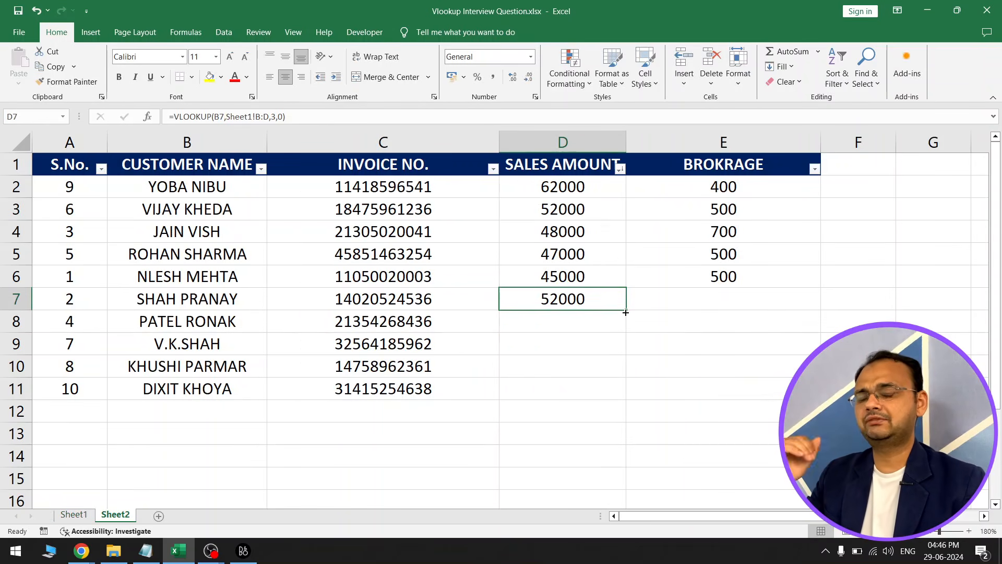
left_click_drag(626, 311, 622, 393)
double_click(616, 392)
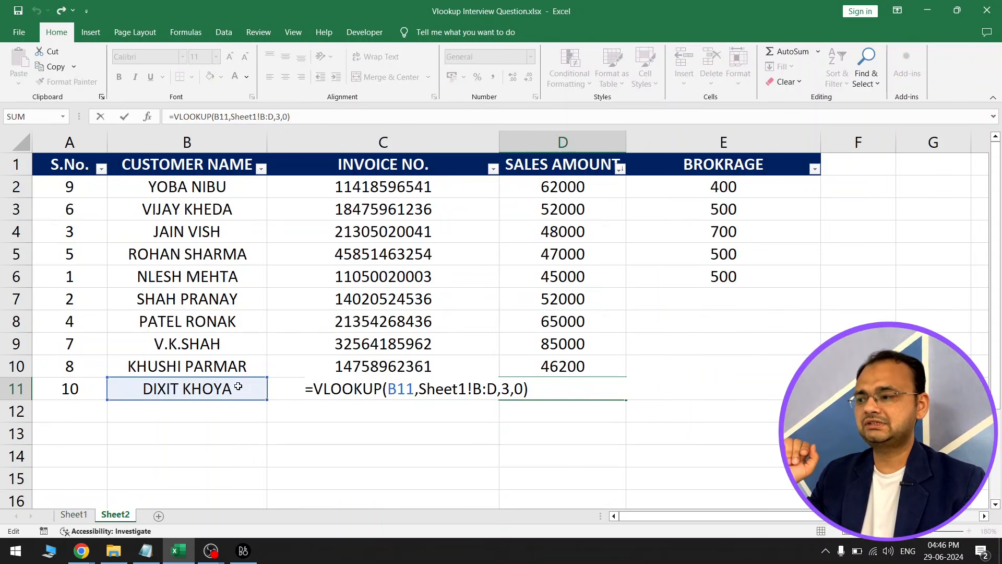
key("Escape")
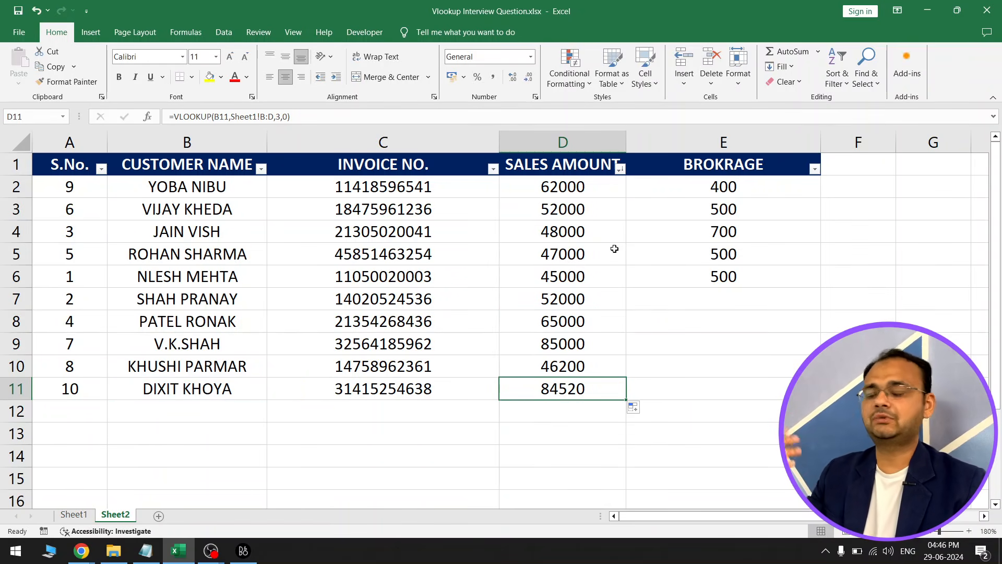
left_click_drag(607, 299, 605, 386)
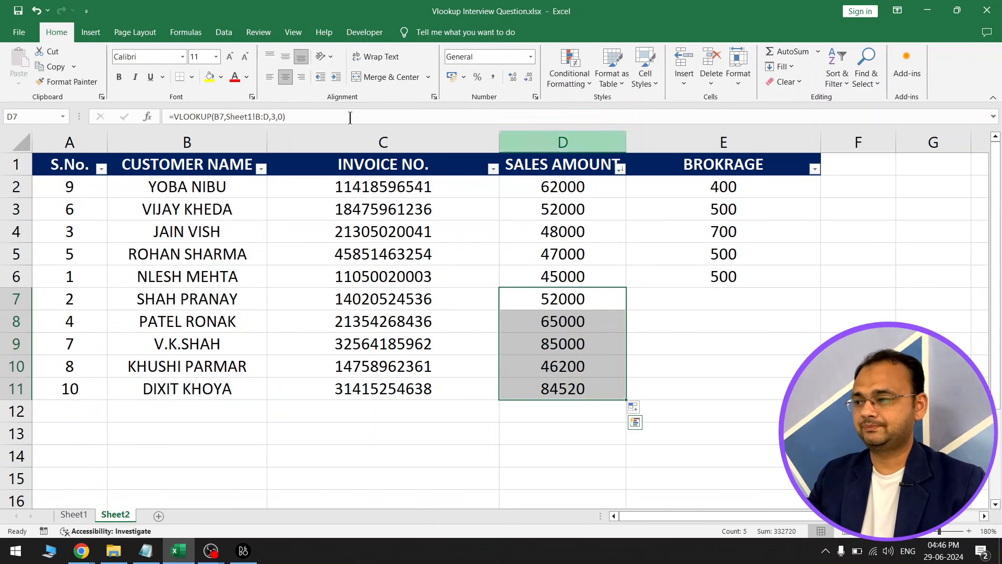
left_click_drag(404, 202, 404, 343)
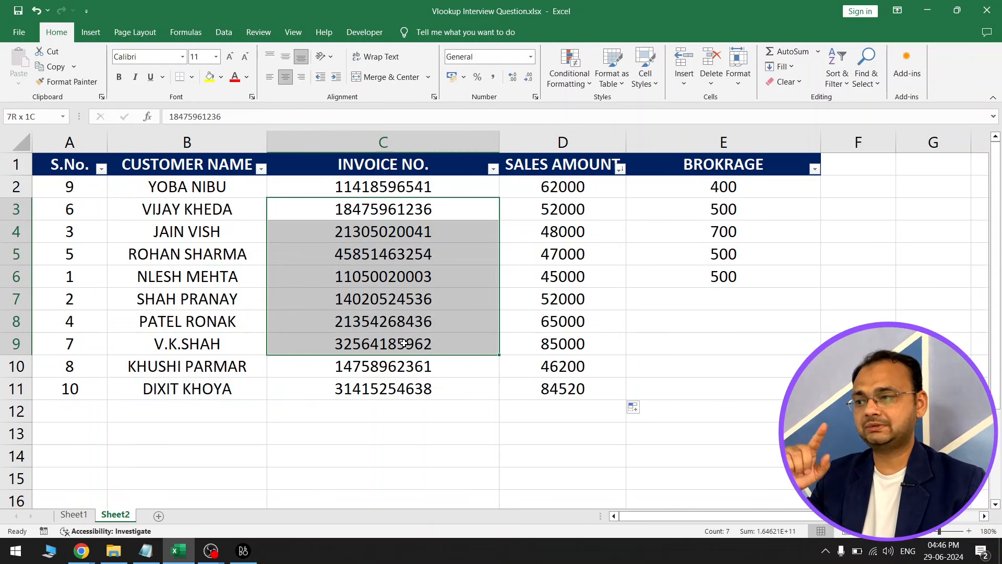
left_click(380, 249)
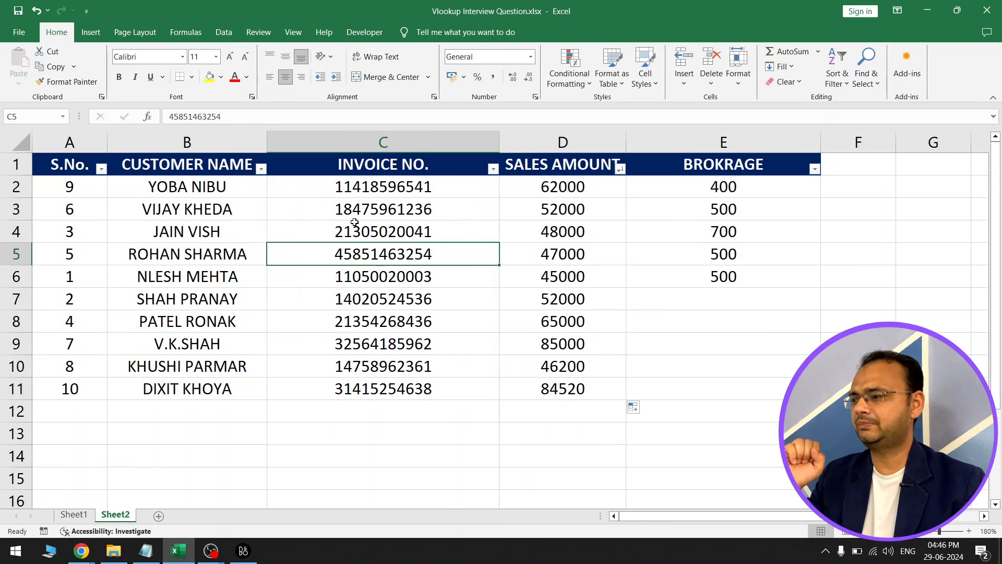
left_click_drag(758, 301, 755, 344)
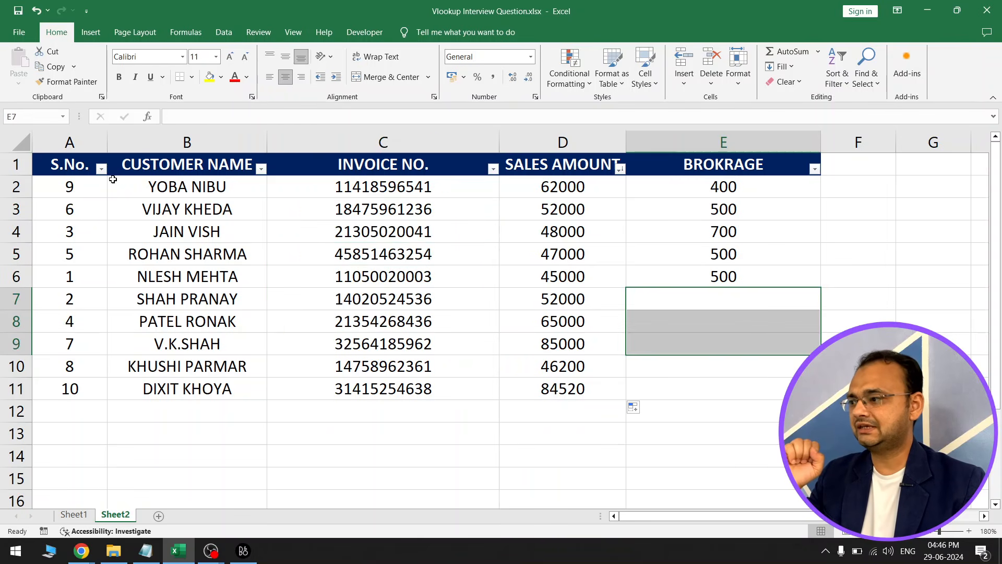
- Sort the Sheet2 table by S.No. from smallest to largest and review the serial numbers and the scattered blank Brokerage cells
left_click(99, 171)
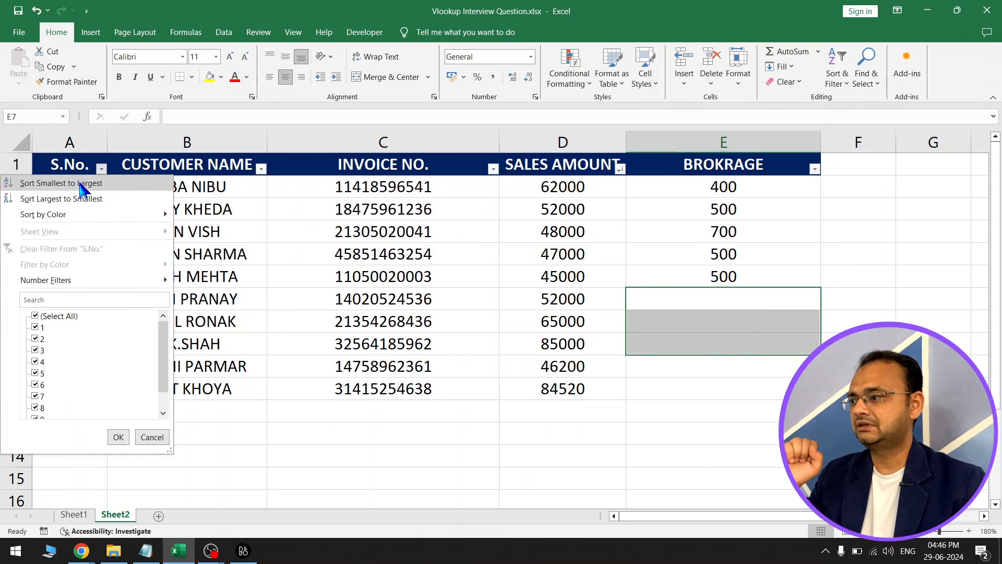
left_click(88, 184)
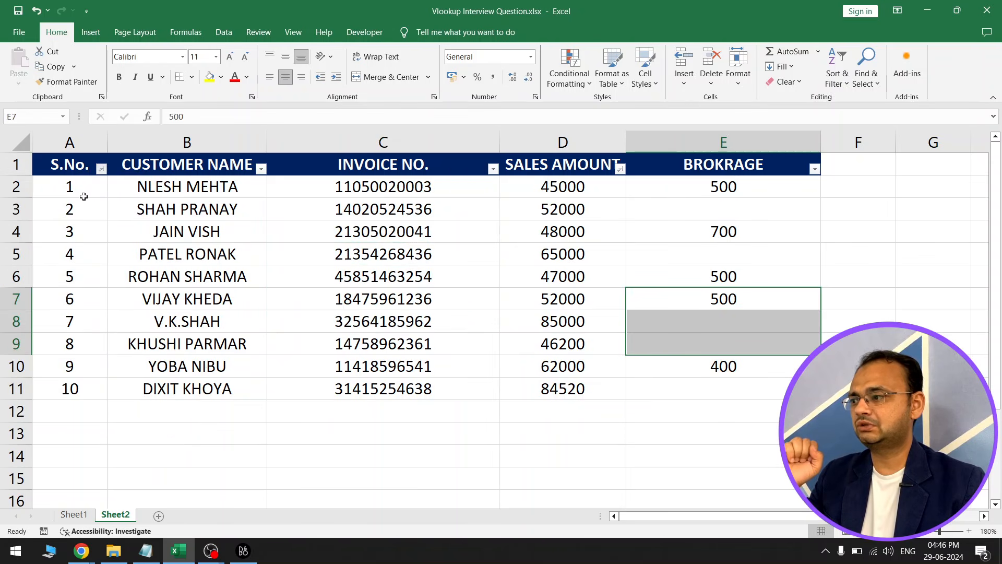
left_click_drag(85, 189, 73, 389)
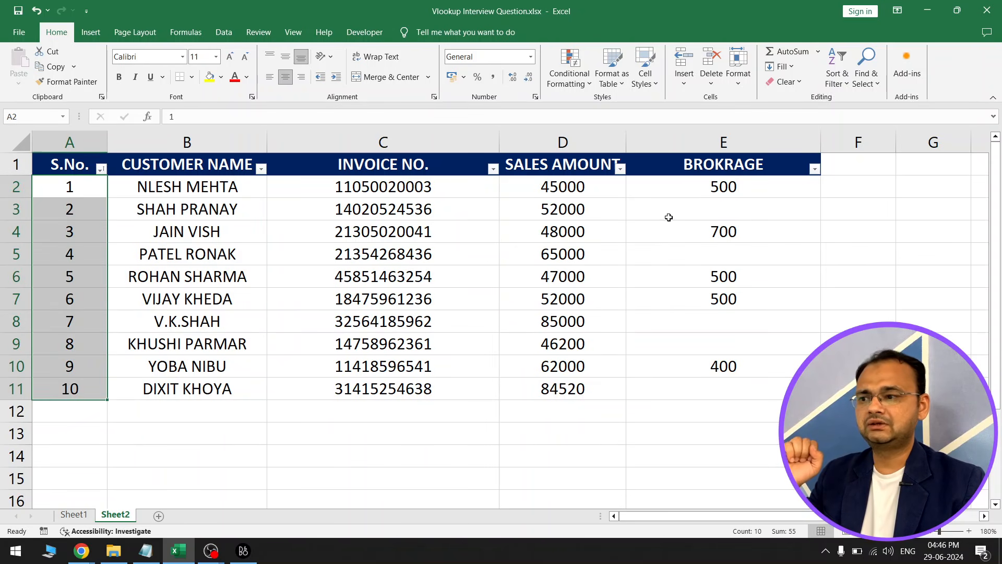
left_click(600, 211)
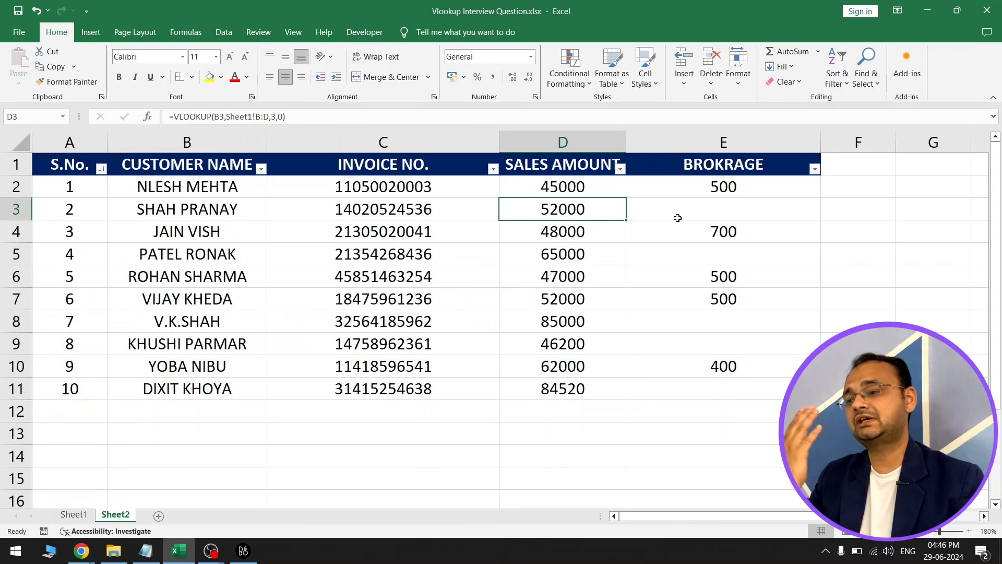
left_click_drag(765, 210, 741, 391)
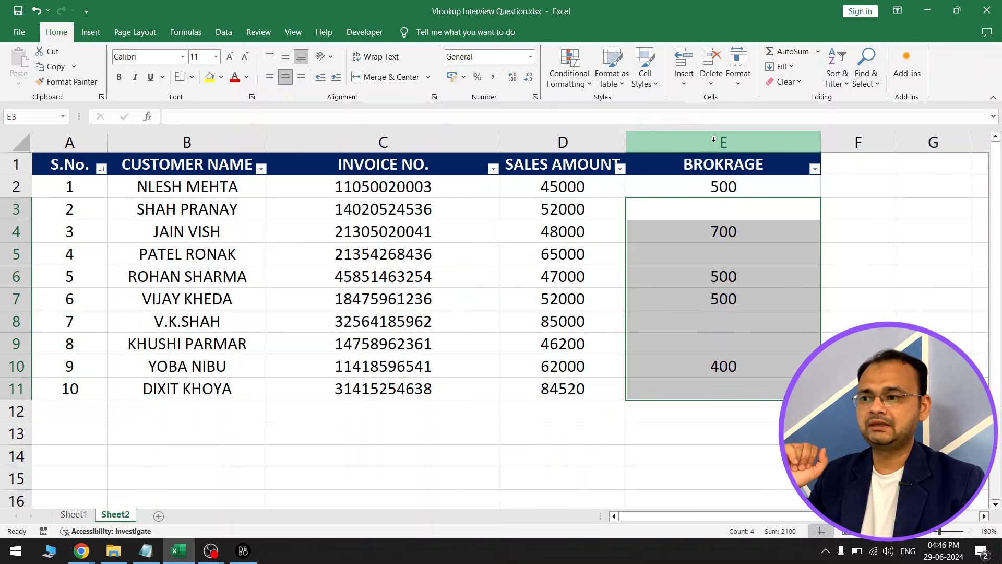
- Select only the blank cells of Brokerage column E with Go To Special, using the Blanks option
left_click(714, 140)
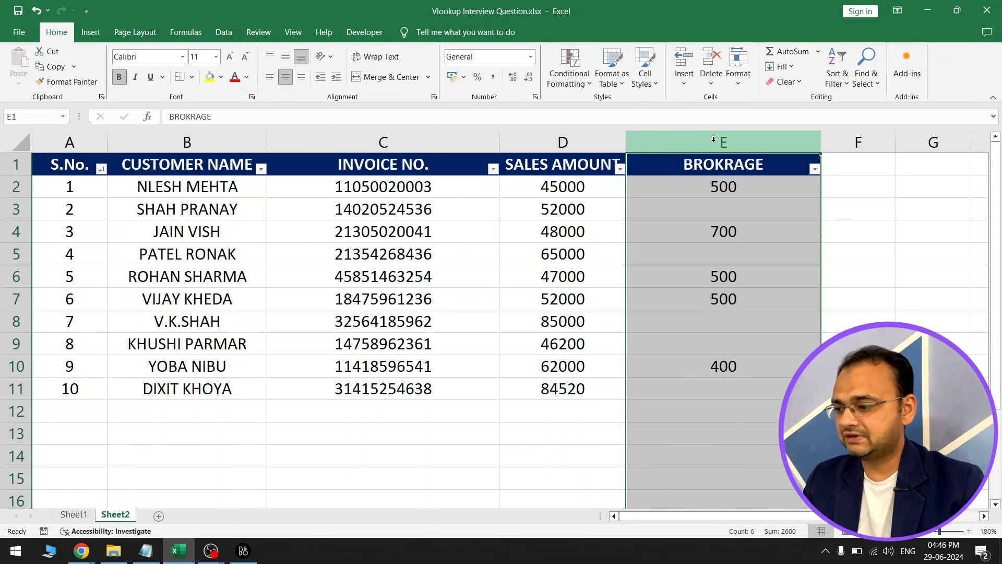
key("F5")
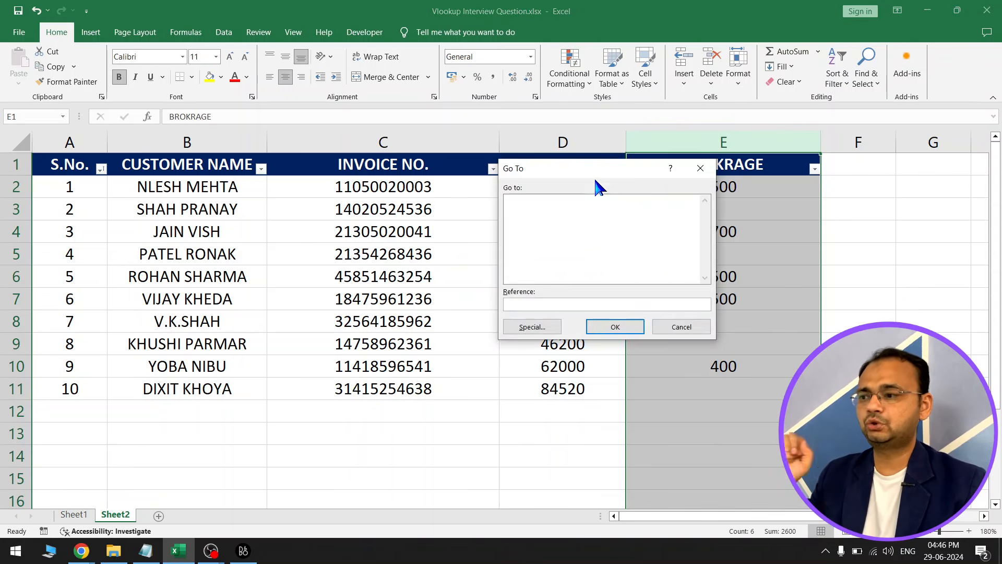
left_click_drag(594, 181, 471, 107)
left_click(406, 265)
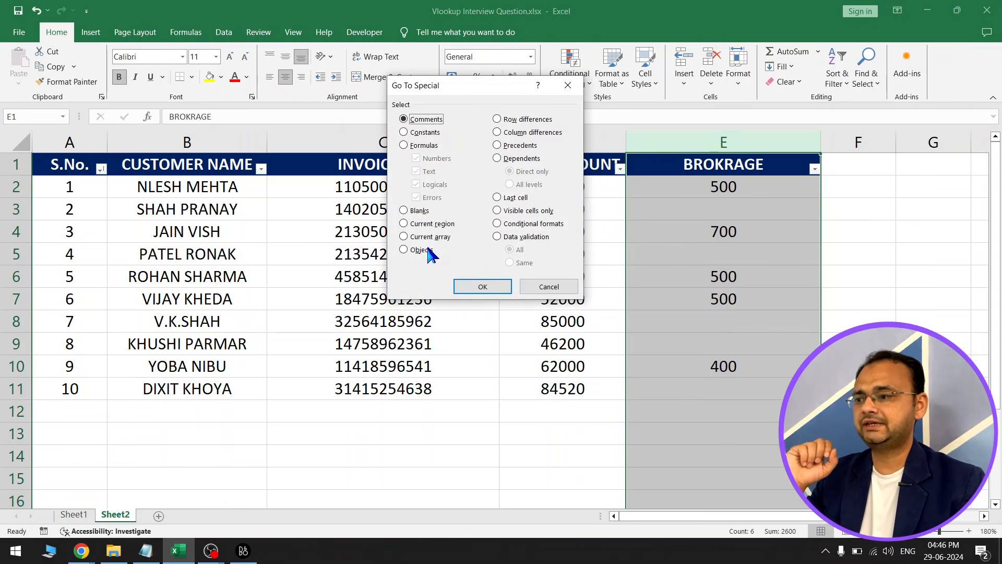
left_click(416, 210)
left_click(472, 286)
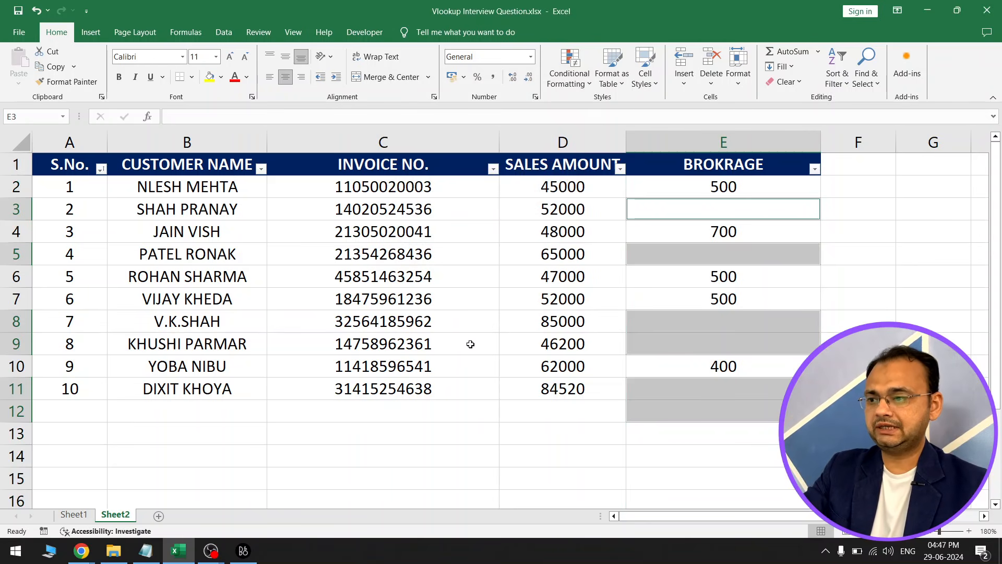
- Start a VLOOKUP in E3 with lookup value B3 and table array Sheet1!B:E
type("=")
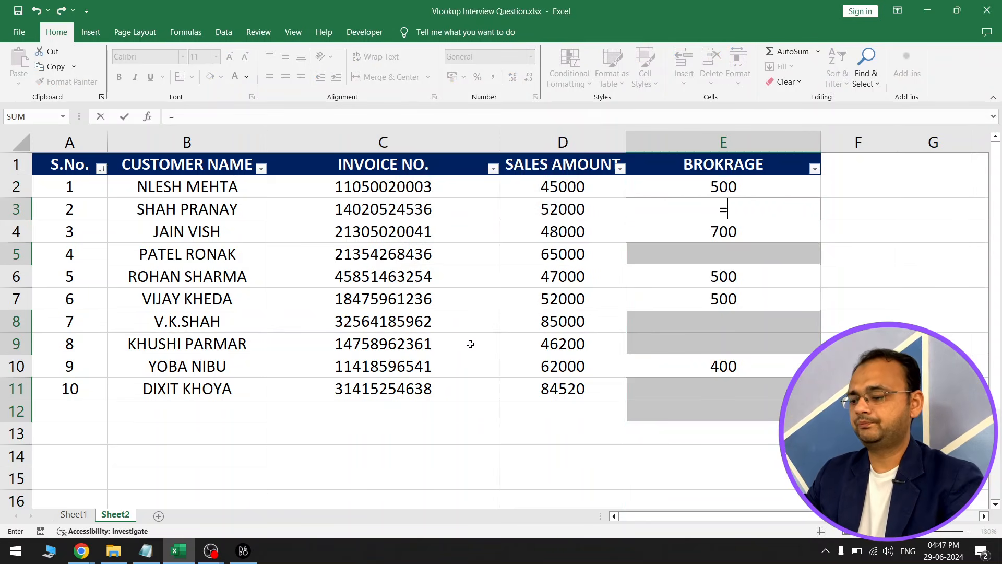
type("VL")
key("Tab")
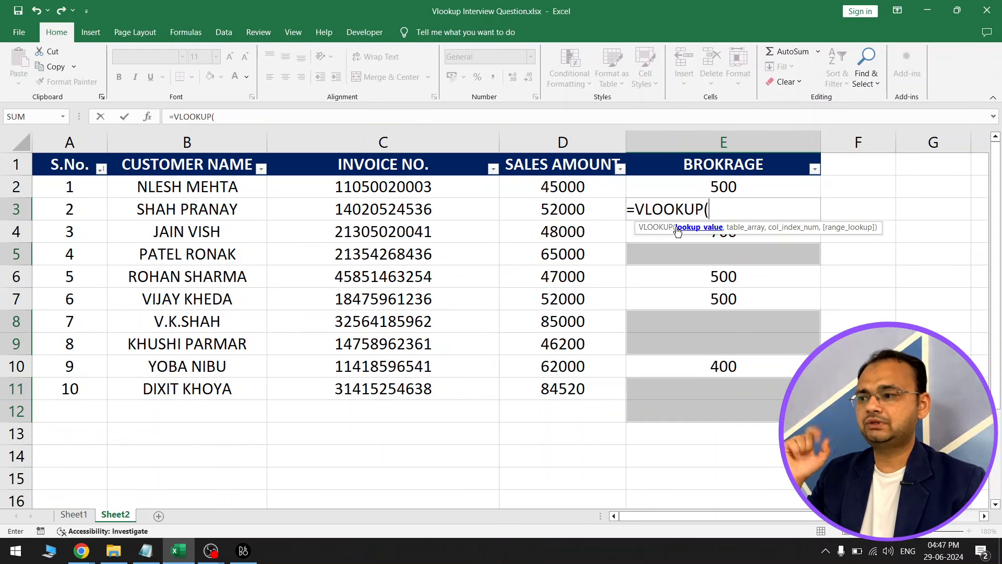
left_click(256, 207)
type(",")
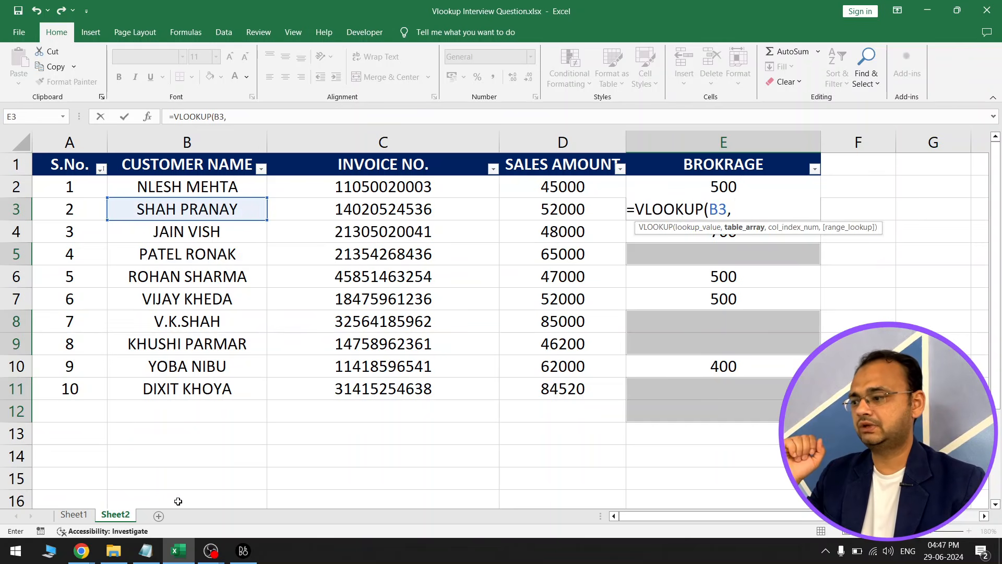
left_click(77, 515)
left_click_drag(292, 146, 659, 154)
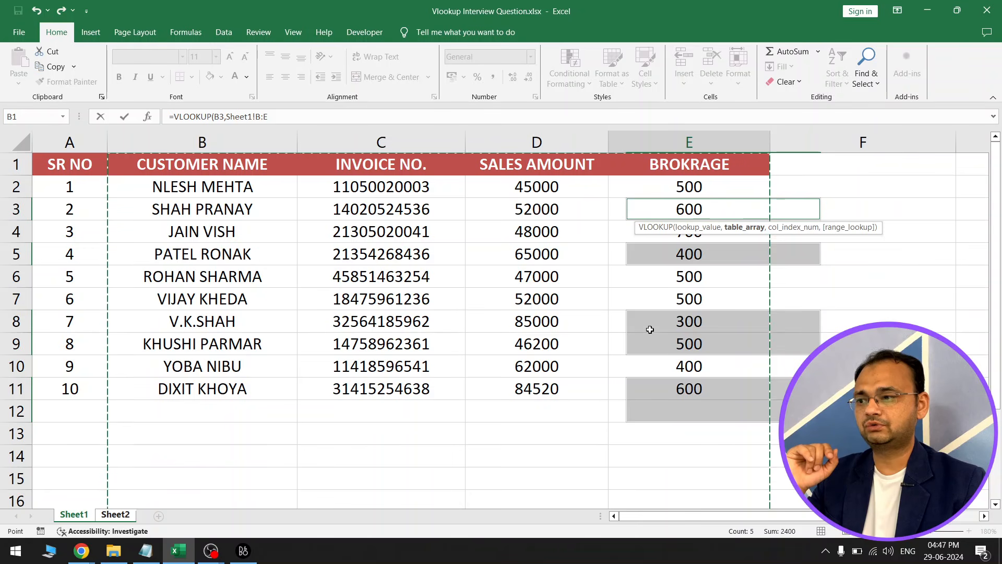
- Complete the VLOOKUP with column index 4 and exact match 0, and enter it in all selected blank Brokerage cells at once
left_click(294, 118)
type(",")
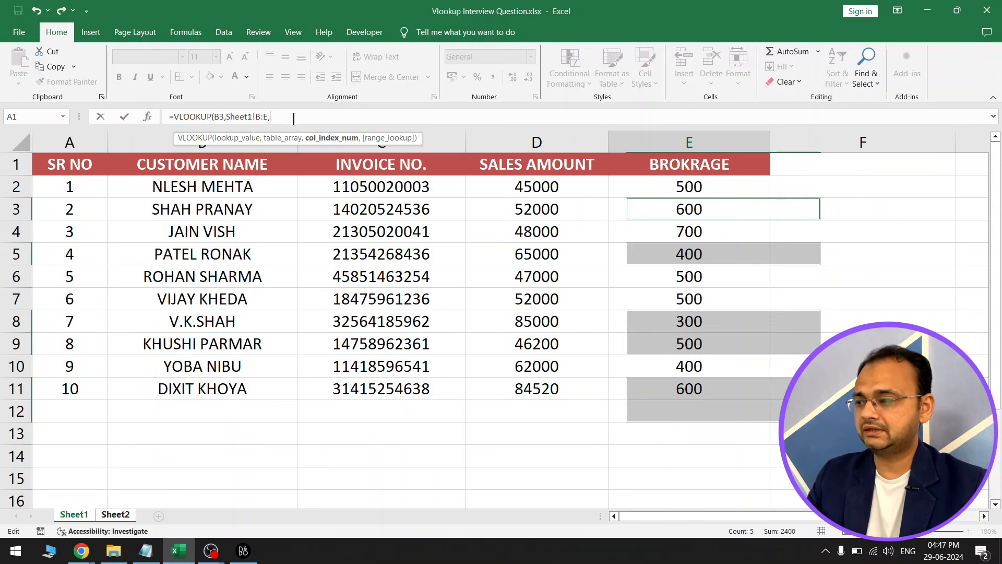
type("4,")
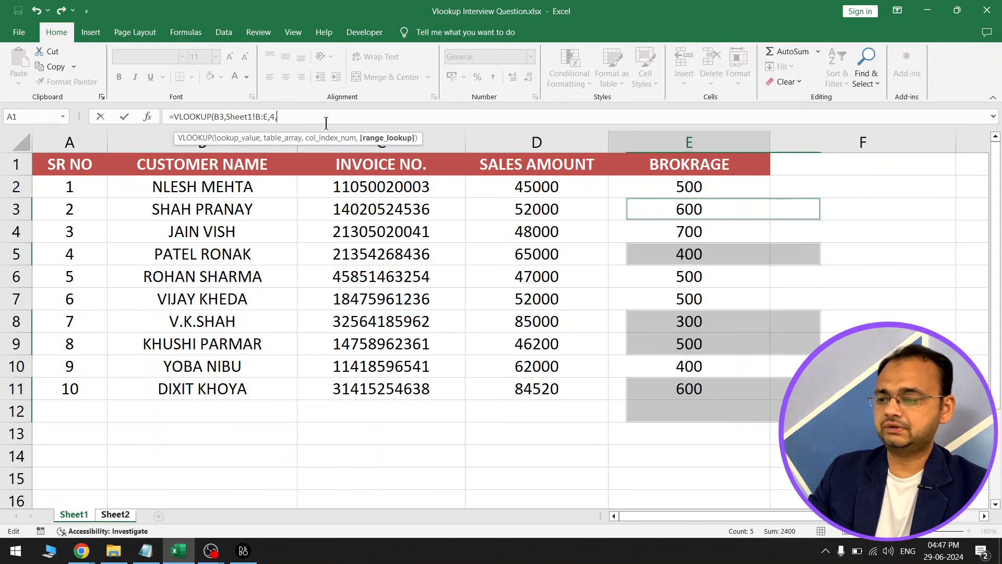
type("0)")
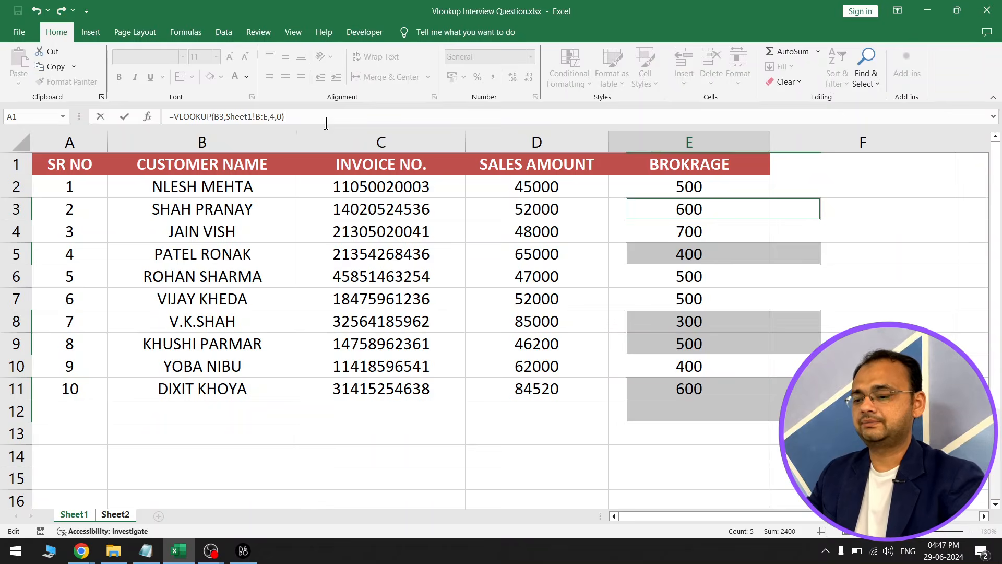
key("ctrl+Return")
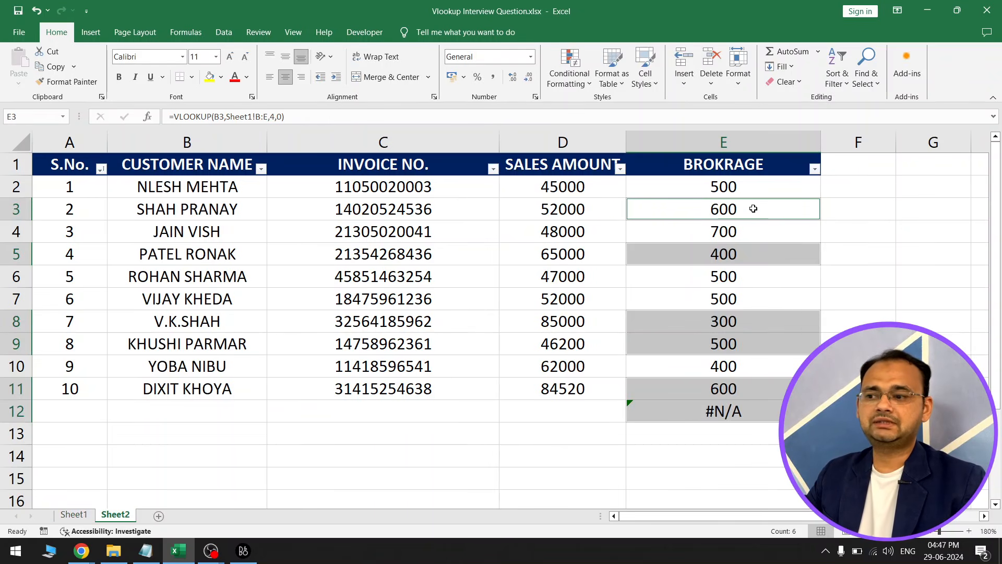
- Clear E12 below the table, undo that clearing and the Brokerage formula fill, and redo the fill
left_click(719, 406)
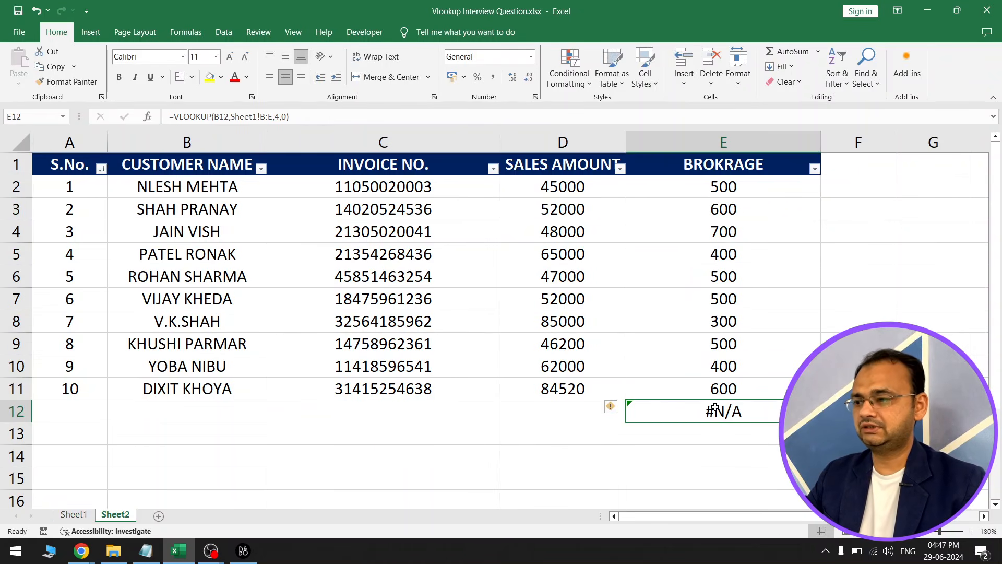
key("Delete")
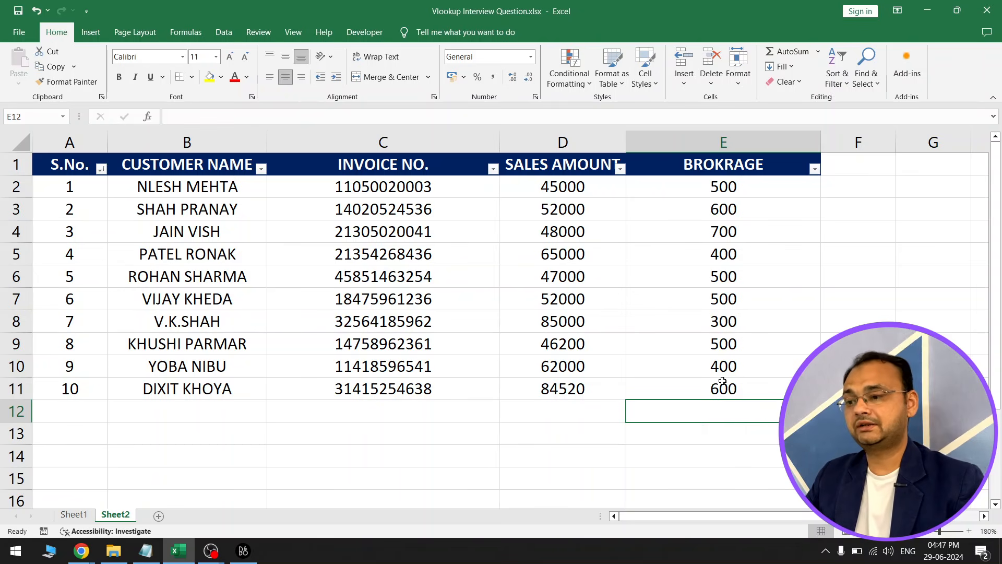
key("ctrl+z")
key("ctrl+z")
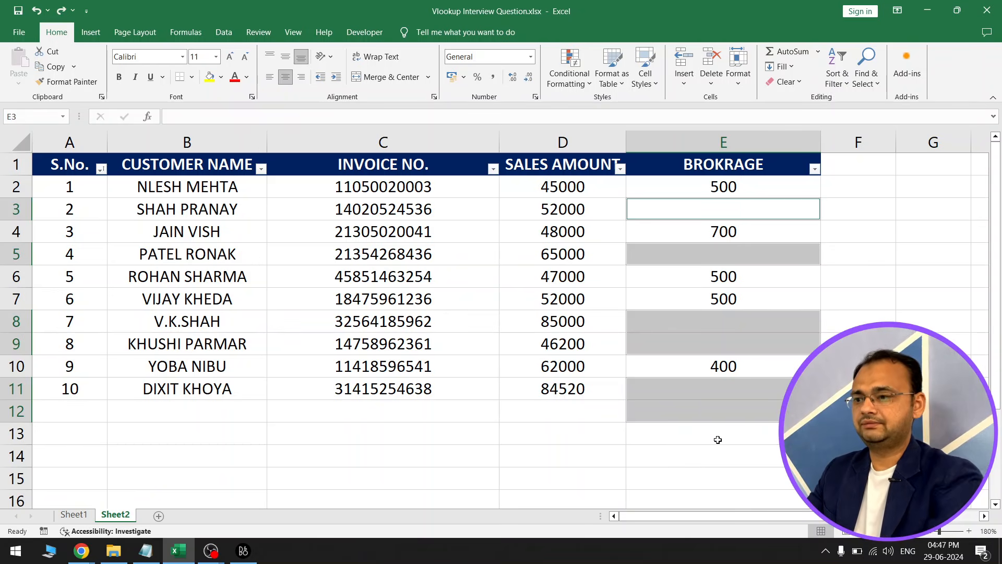
key("ctrl+y")
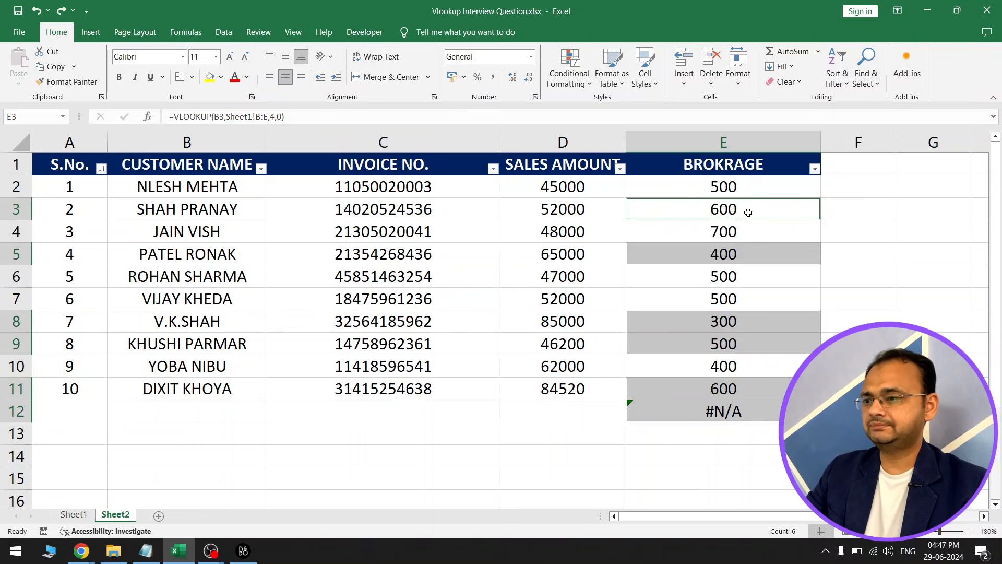
- Clear the VLOOKUP formulas from E11:E12, E9 and E8
left_click(720, 394)
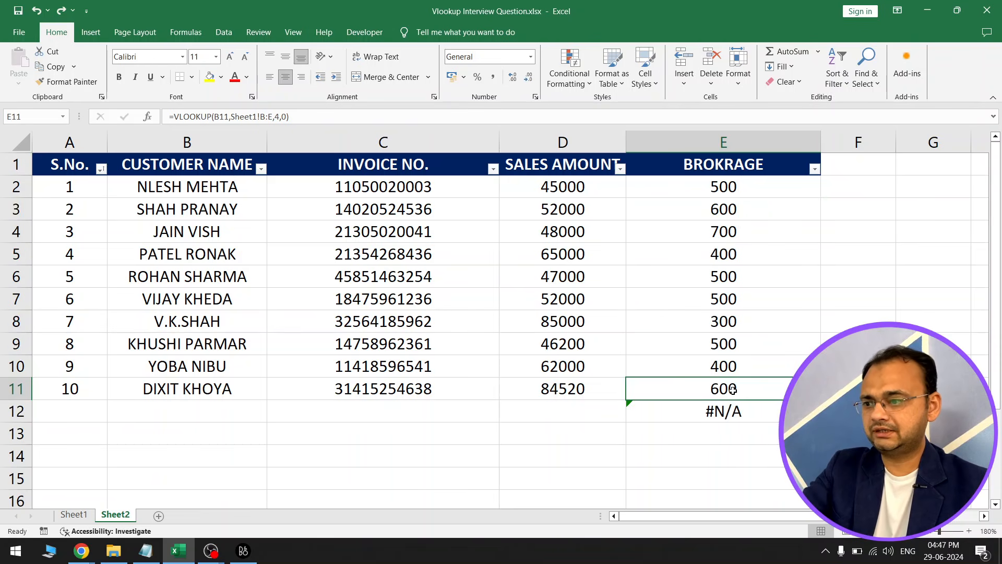
left_click_drag(733, 390, 731, 411)
key("Delete")
left_click(728, 343)
key("Delete")
left_click(723, 321)
key("Delete")
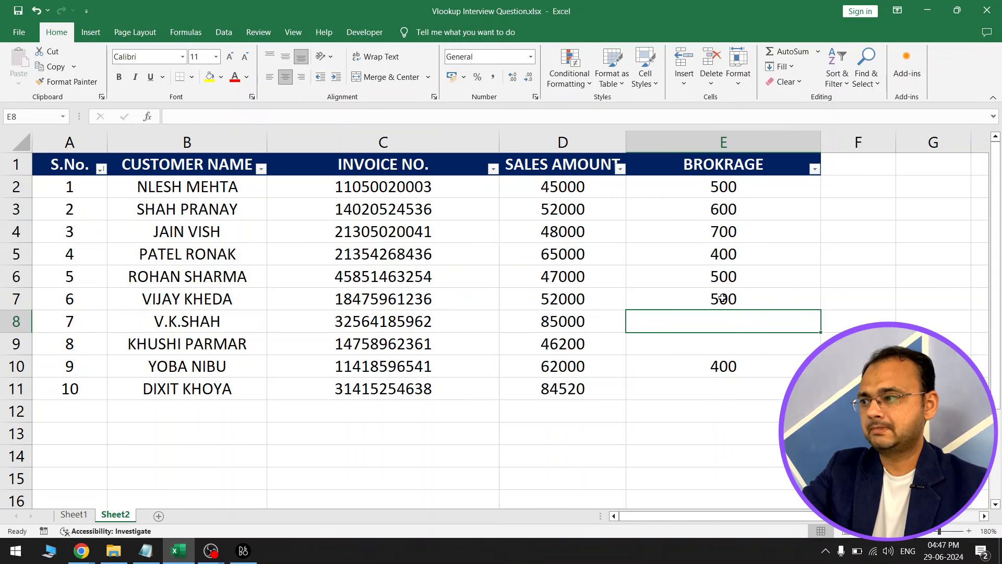
- Check the Brokerage cells from E7 up to E3 for formulas, clear E5 and view the E3 formula unedited
left_click(723, 298)
left_click(732, 275)
left_click(732, 253)
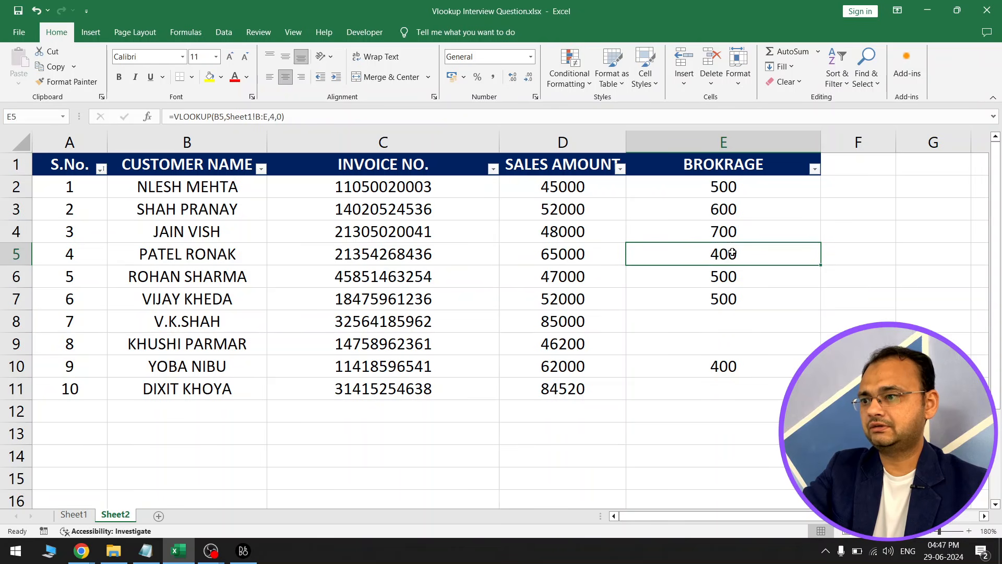
left_click(734, 226)
left_click(736, 207)
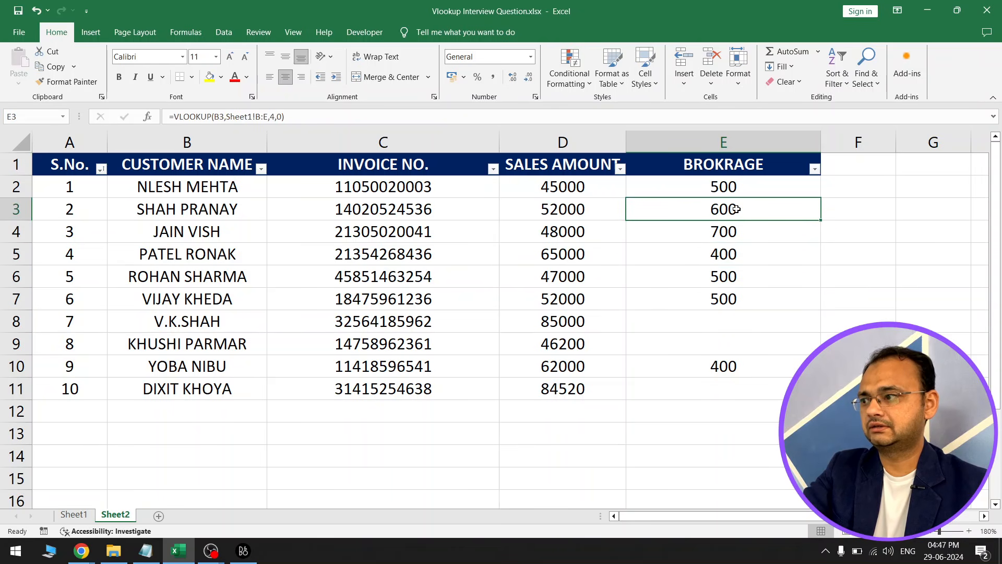
left_click(738, 251)
key("Delete")
double_click(730, 212)
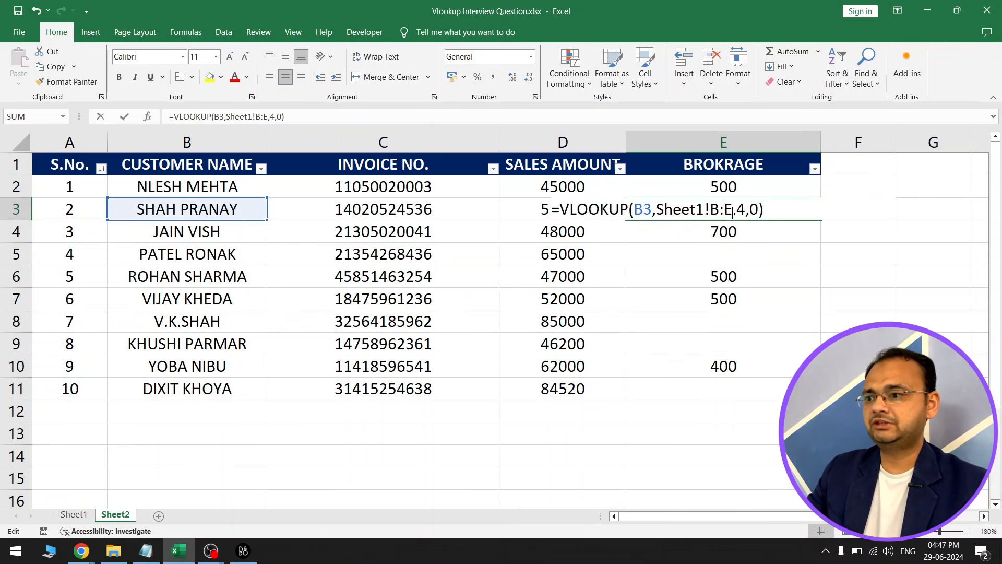
key("Escape")
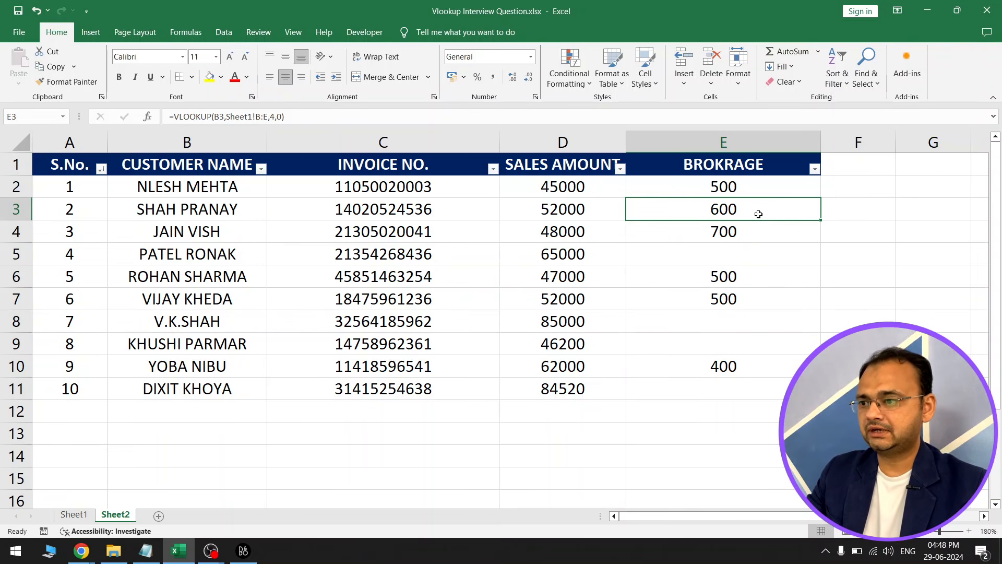
- Select the blank cells E11, E9, E8 and E5 together with E3, and enter the E3 VLOOKUP formula in all of them
left_click(718, 387)
left_click(728, 343, "ctrl")
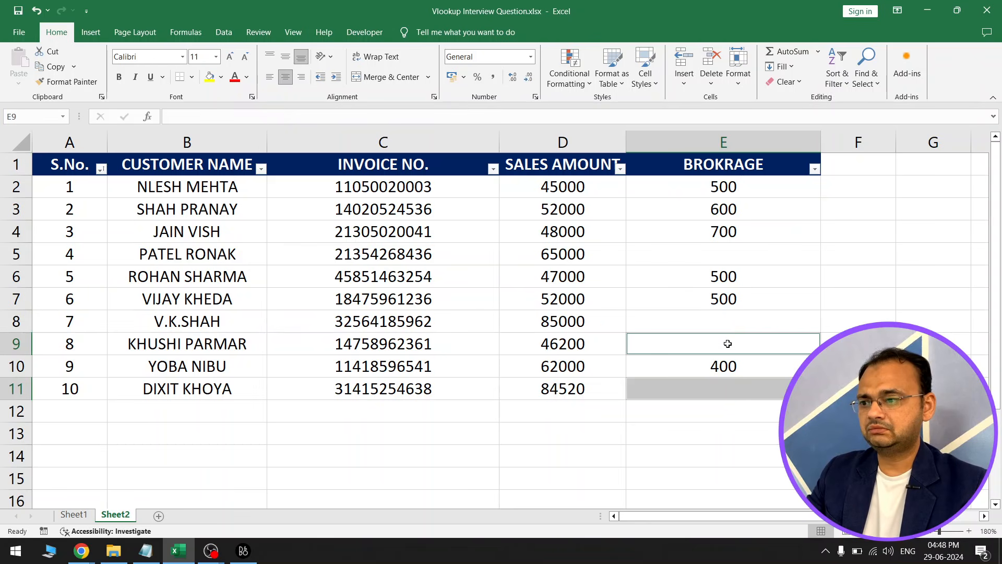
left_click(730, 321, "ctrl")
left_click(733, 253, "ctrl")
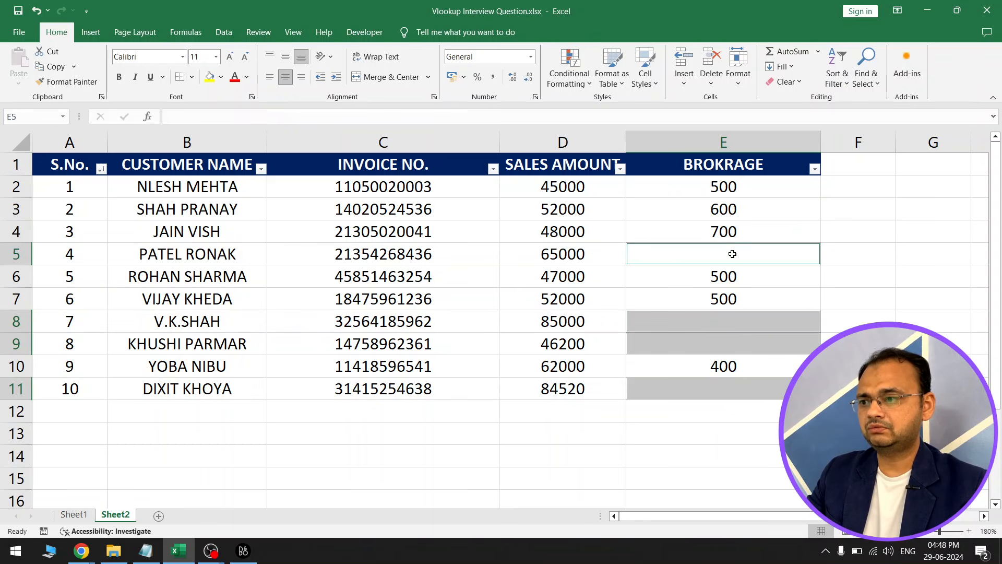
left_click(735, 208, "ctrl")
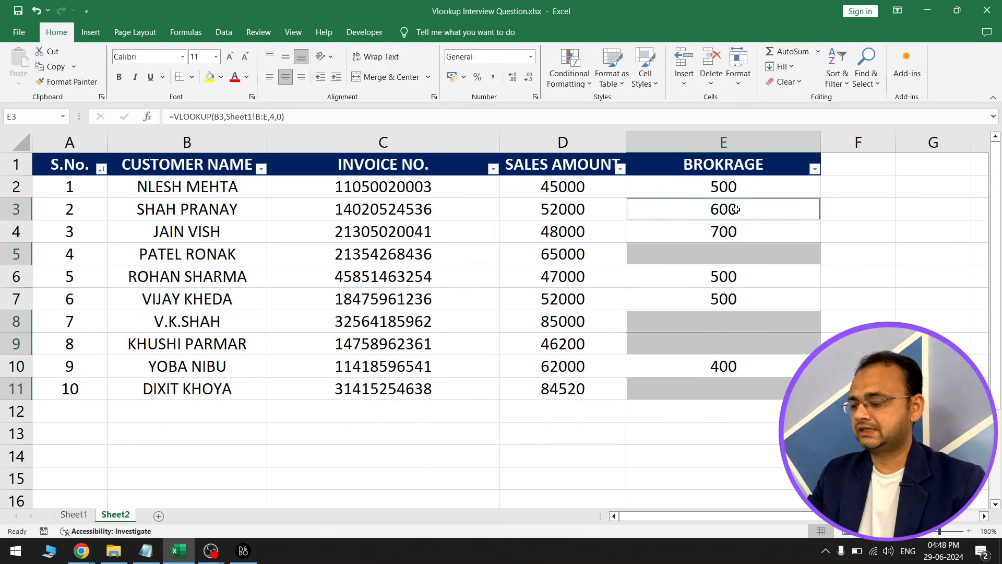
key("F2")
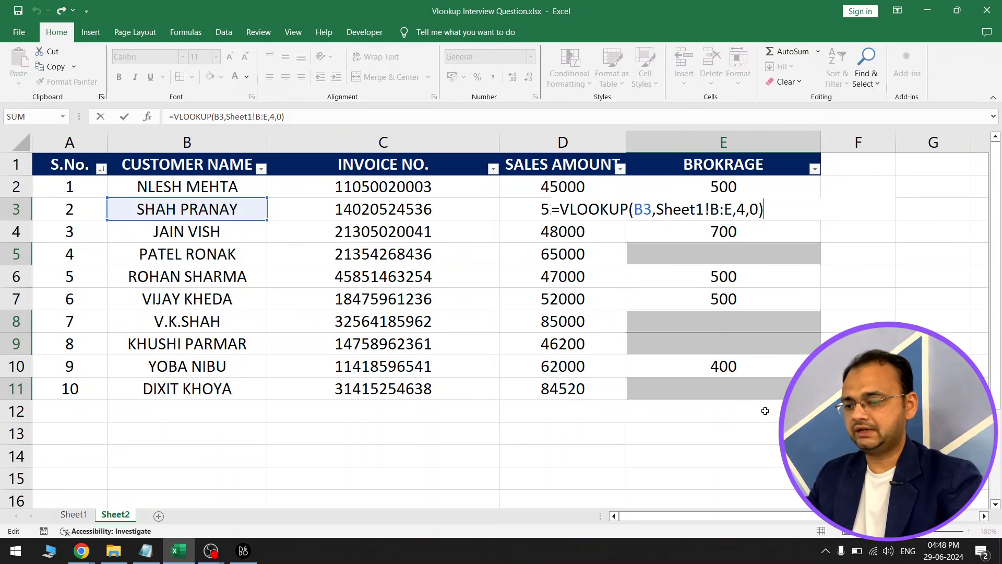
key("ctrl+Return")
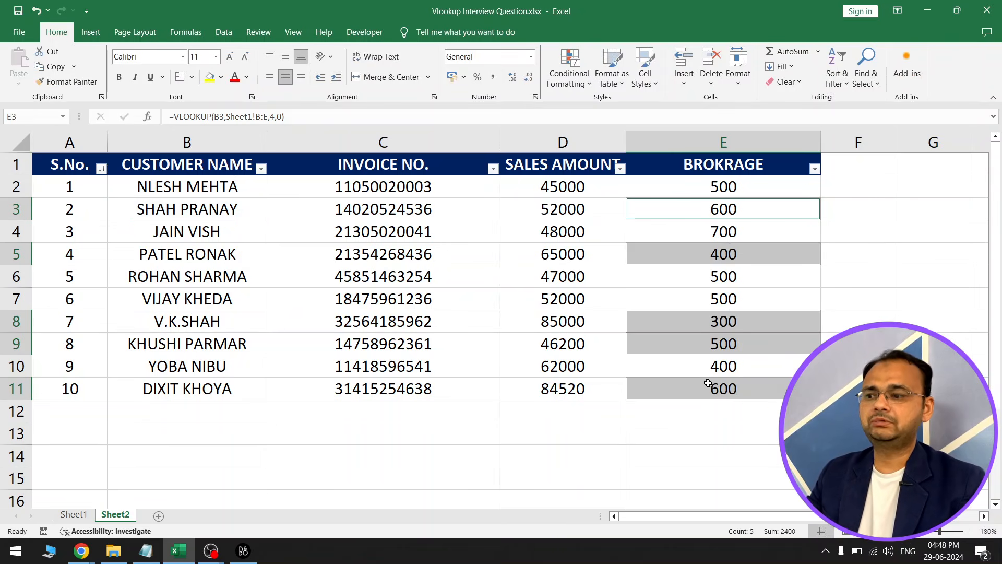
- Check the contents of E11, C6 and C11 to review the filled formulas
left_click(708, 384)
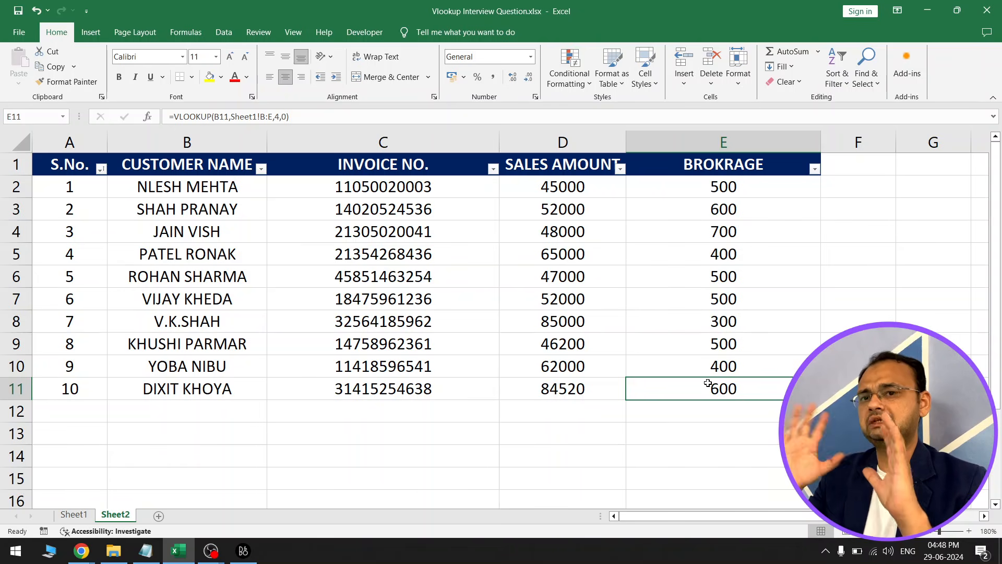
left_click(399, 280)
left_click(391, 387)
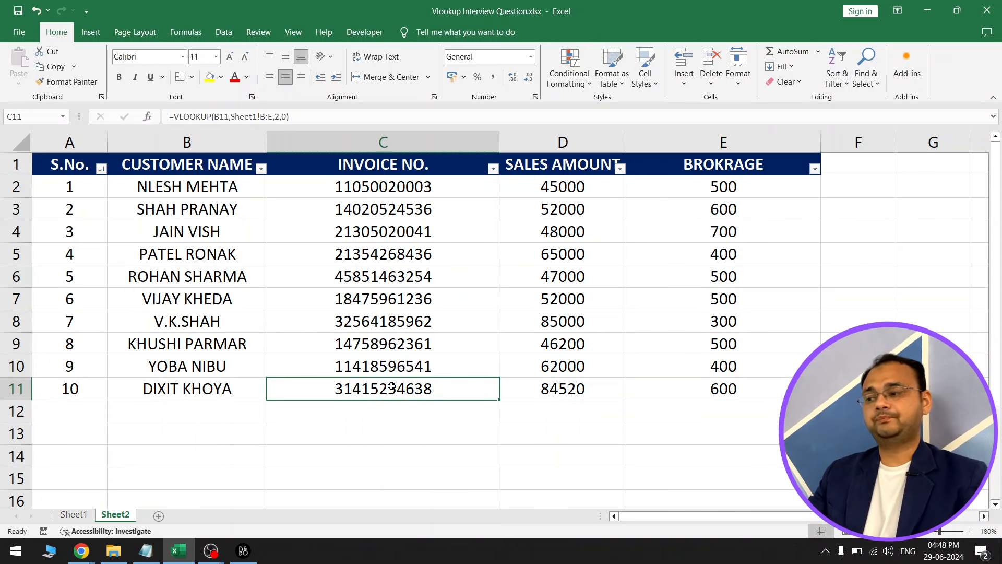
- Switch to Chrome and view the Advance Excel course page on techguruplus.com from its beginning
left_click(81, 551)
left_click(91, 515)
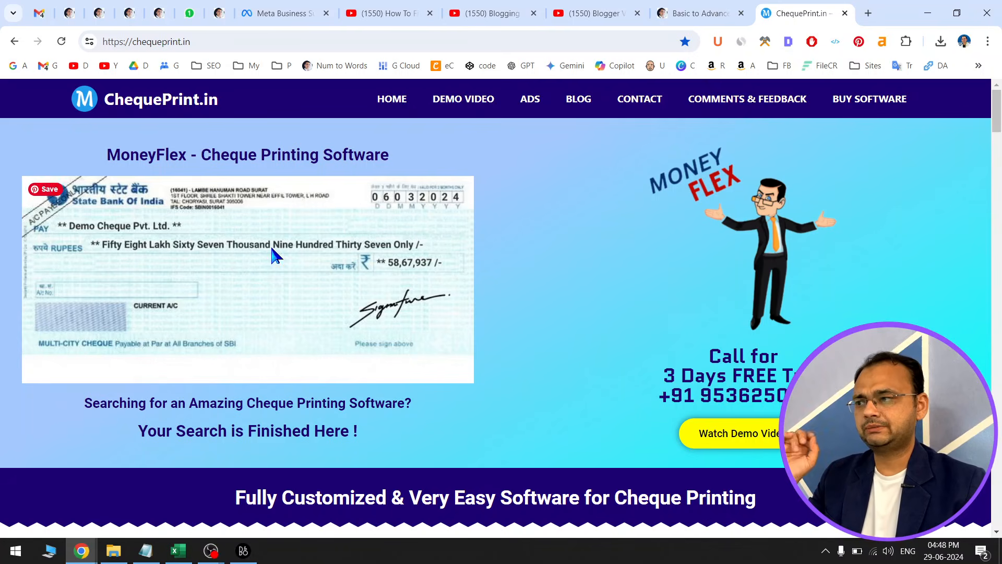
left_click(695, 13)
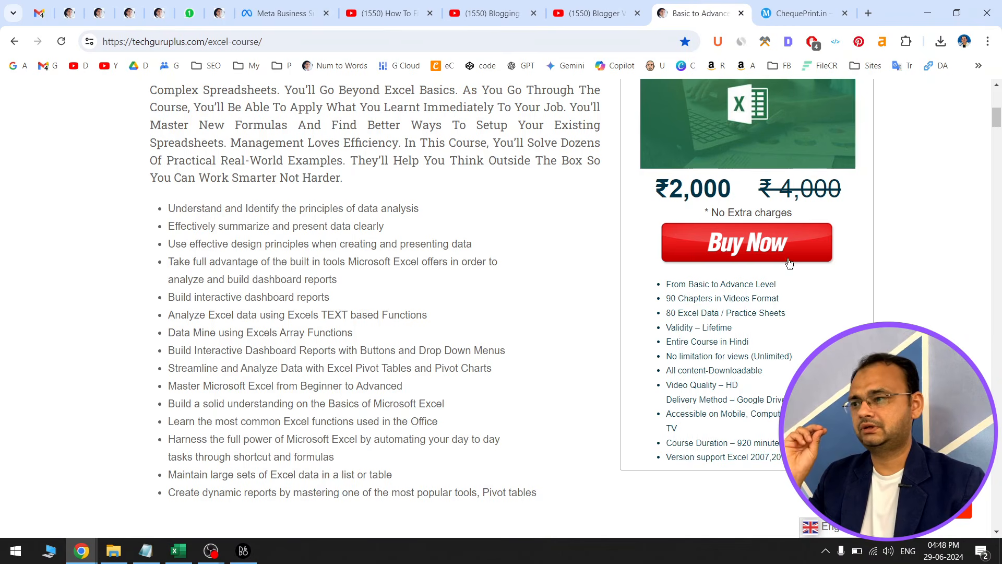
left_click_drag(997, 121, 996, 99)
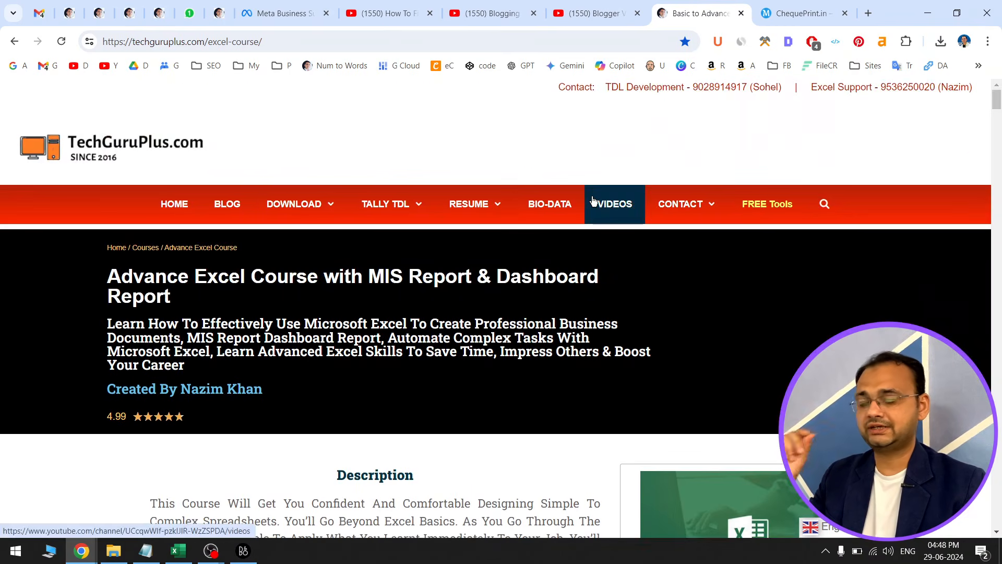